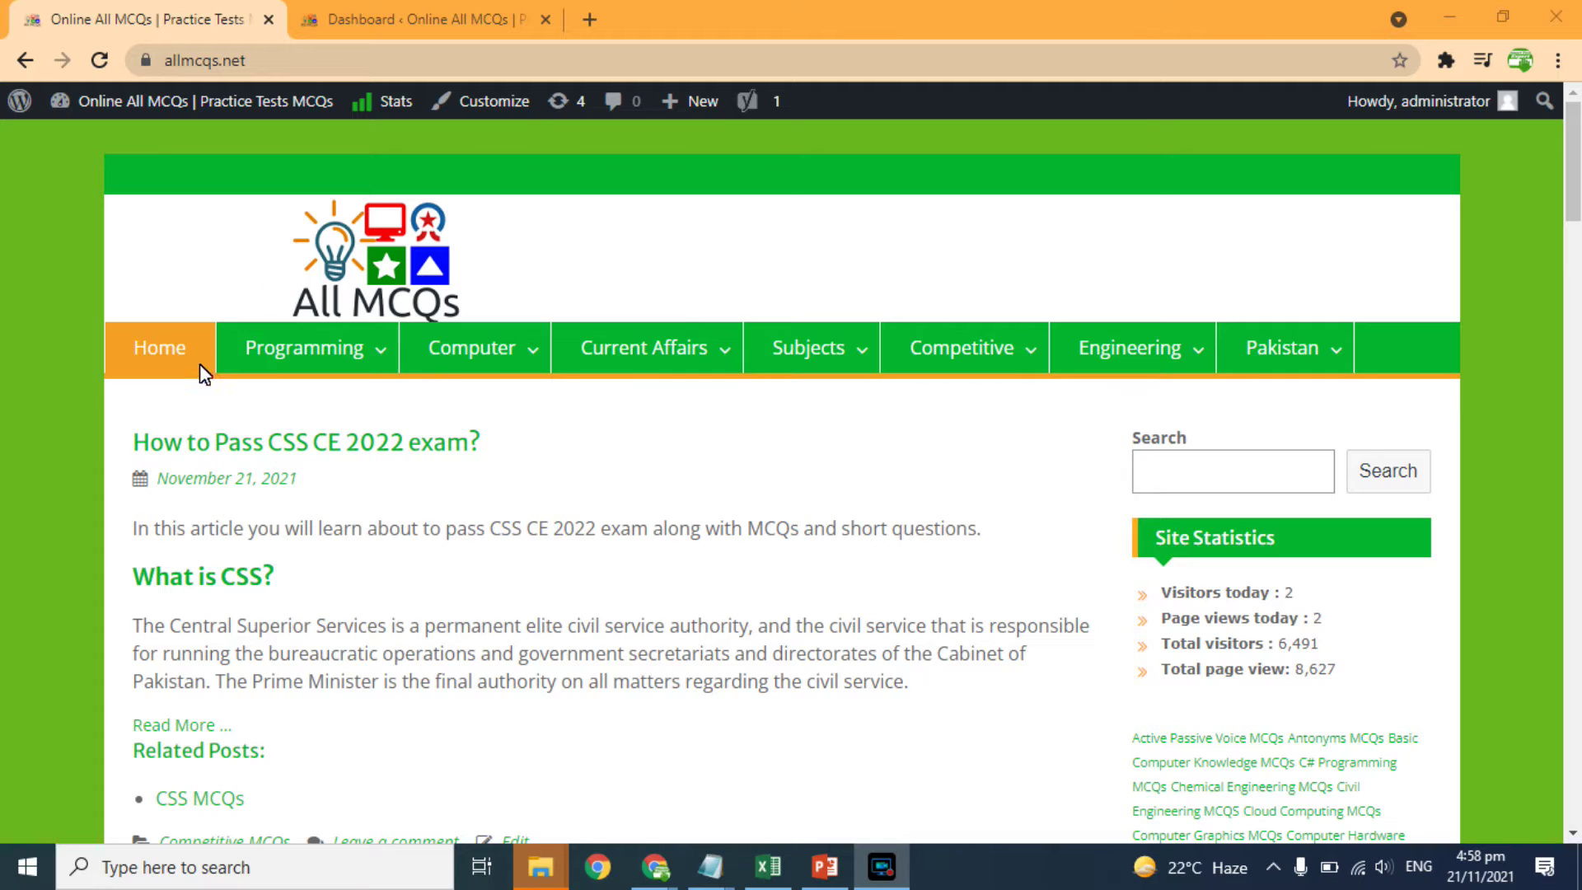
Step: Review the General and Search Appearance settings of Yoast SEO in the site's WordPress admin
click(341, 21)
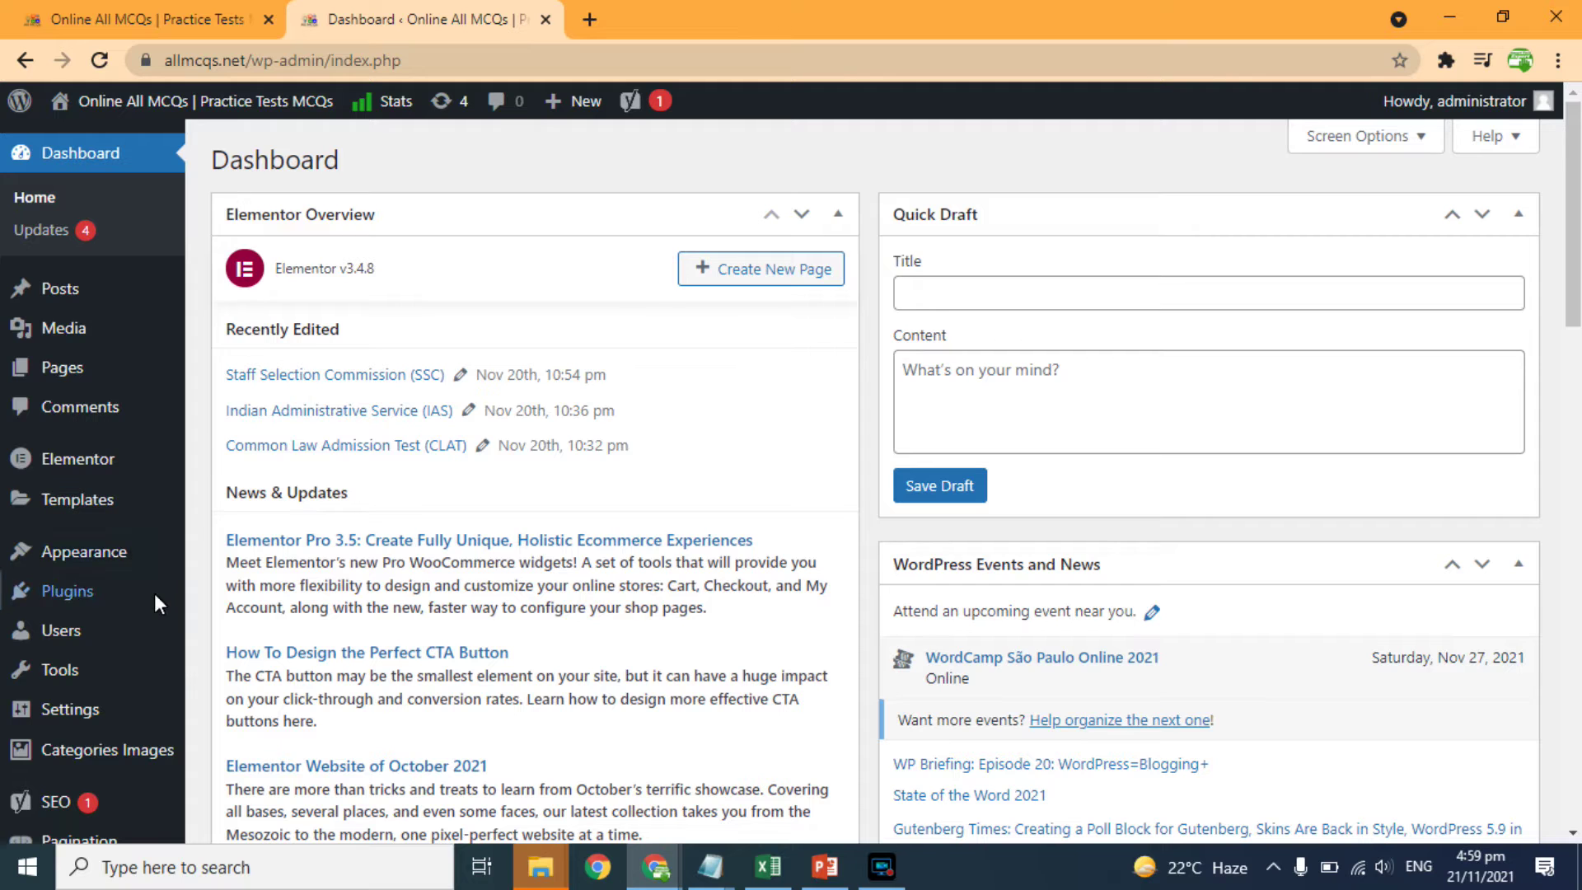
mouse_move(56, 809)
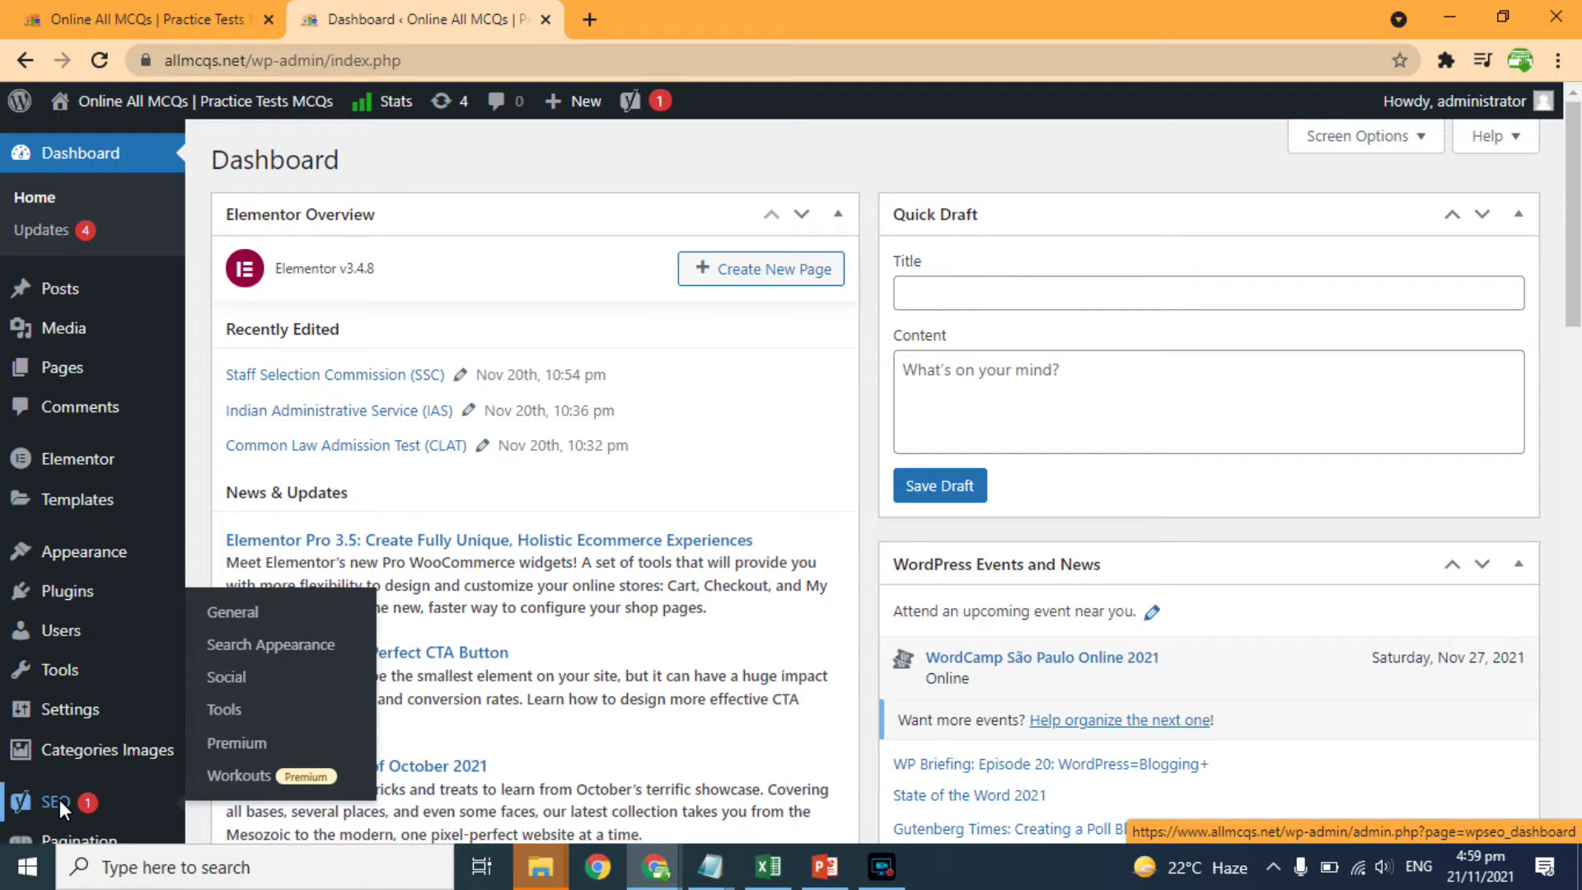
click(229, 615)
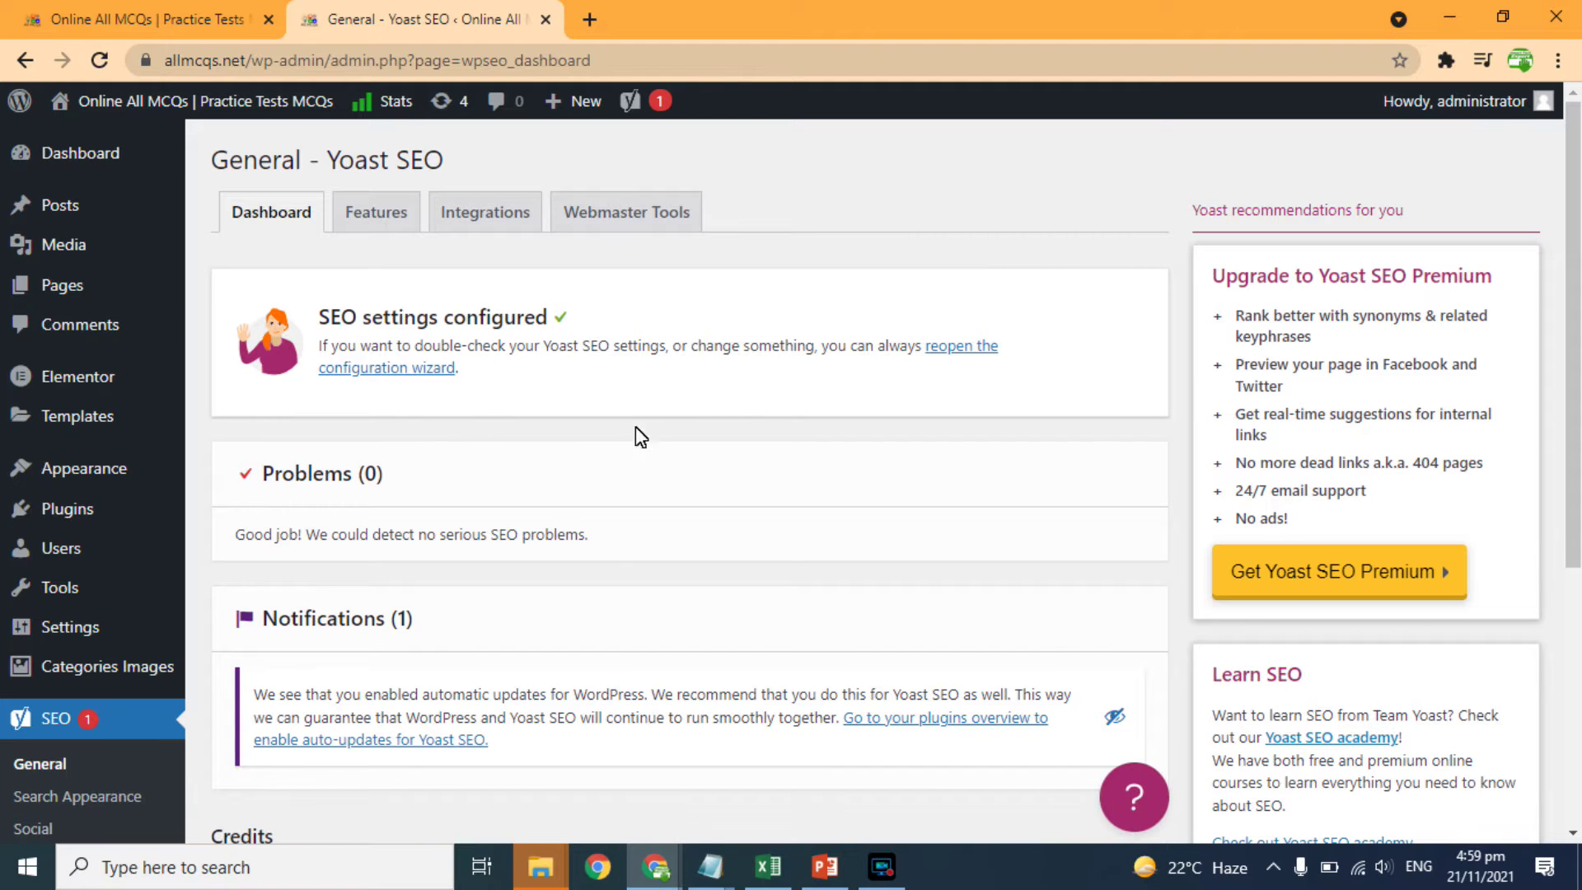
mouse_move(1576, 277)
mouse_down()
mouse_move(1576, 412)
mouse_move(1576, 277)
mouse_up()
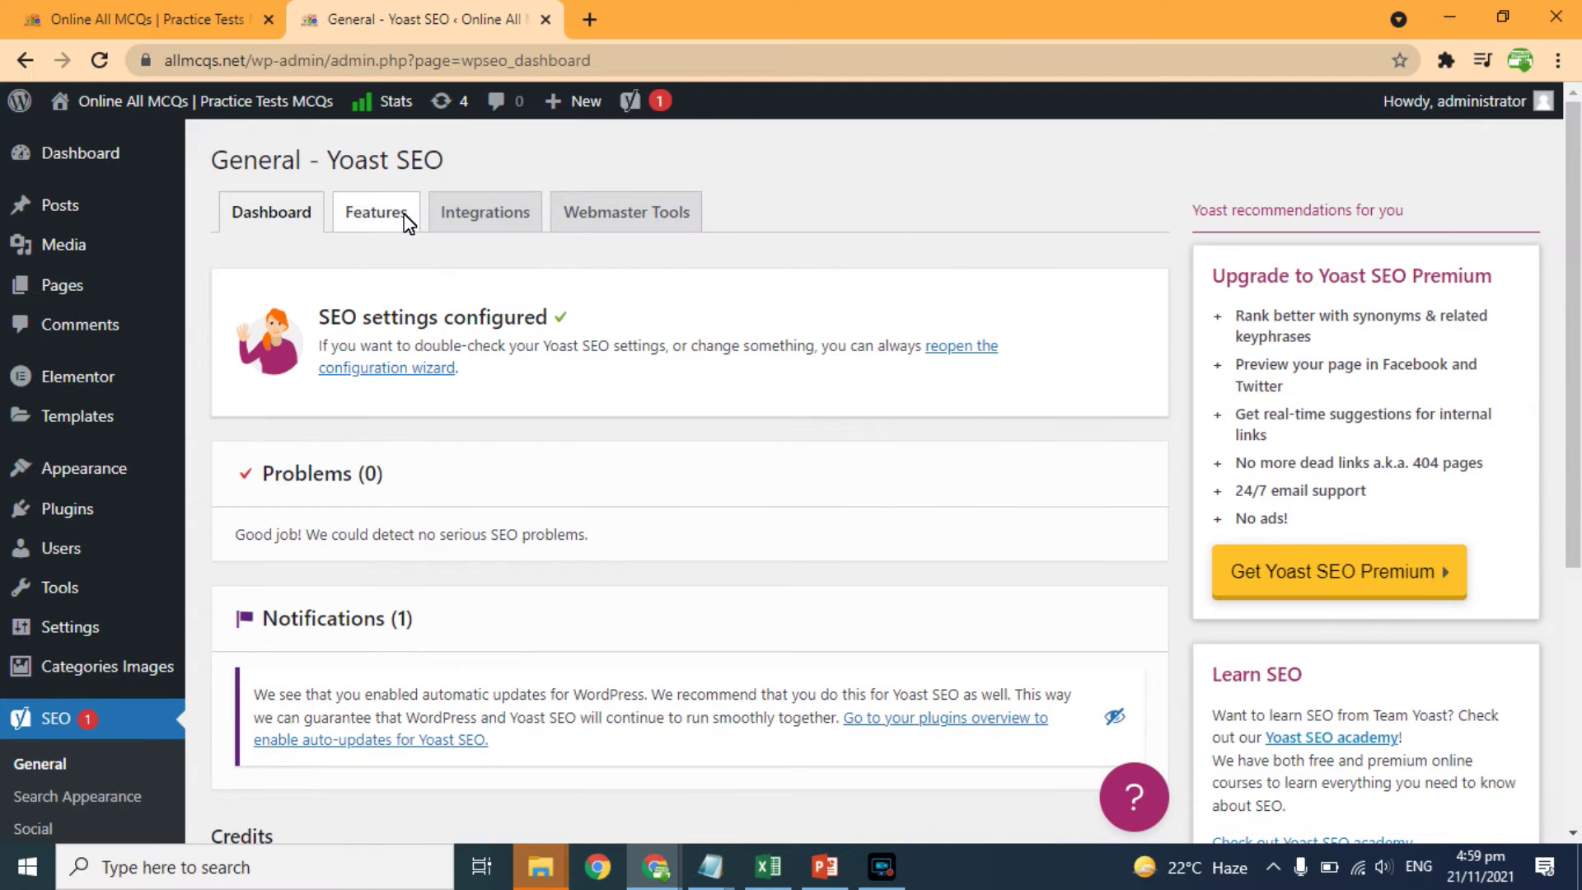
click(87, 794)
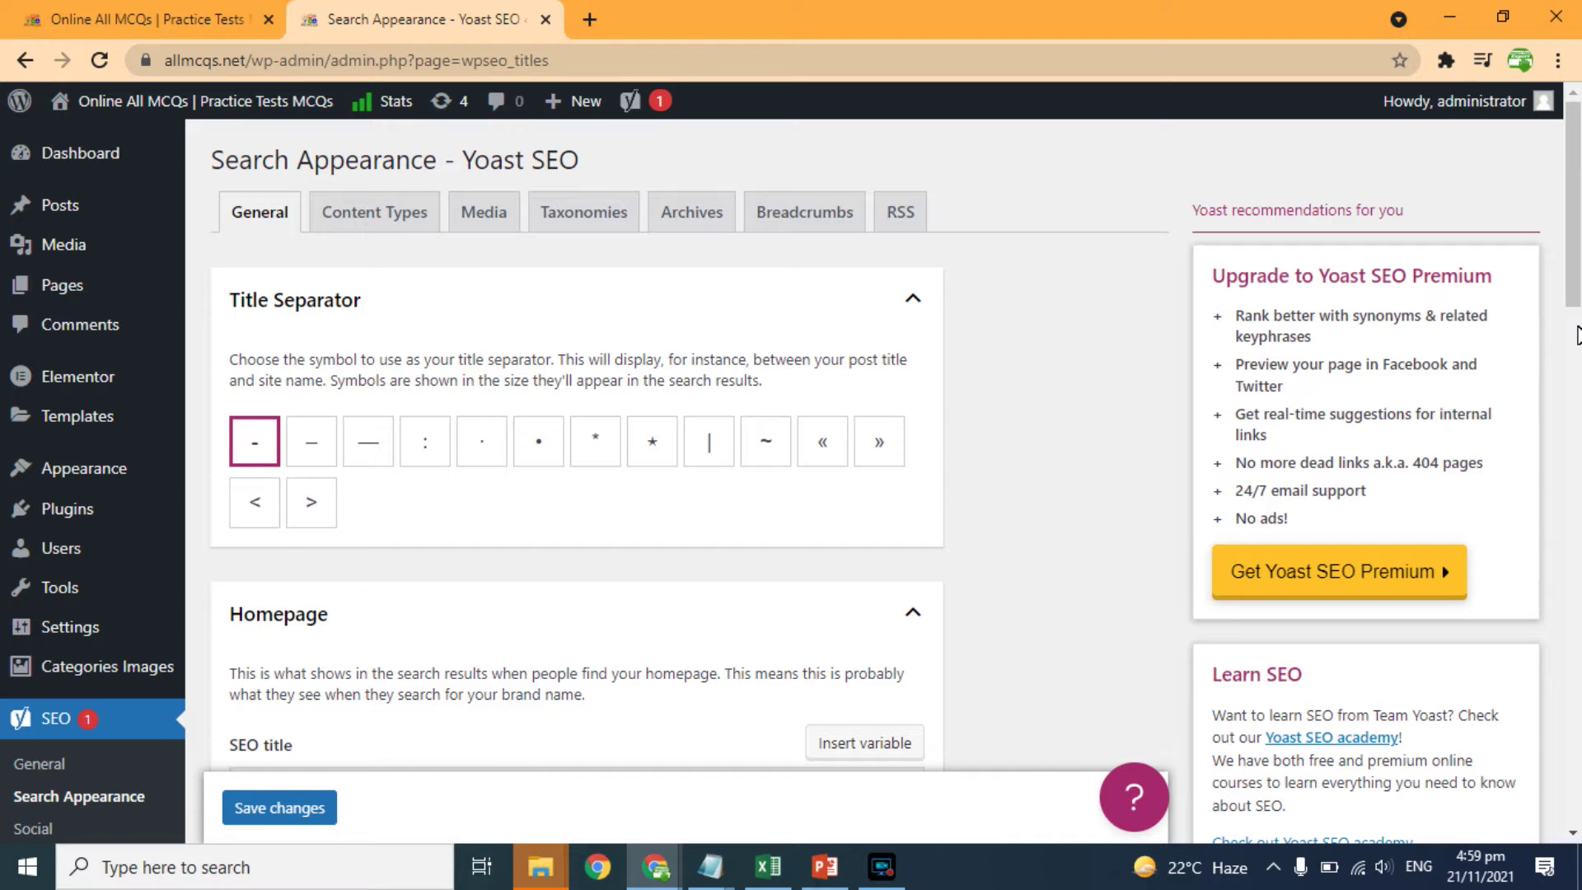
scroll(1566, 395, down, 10)
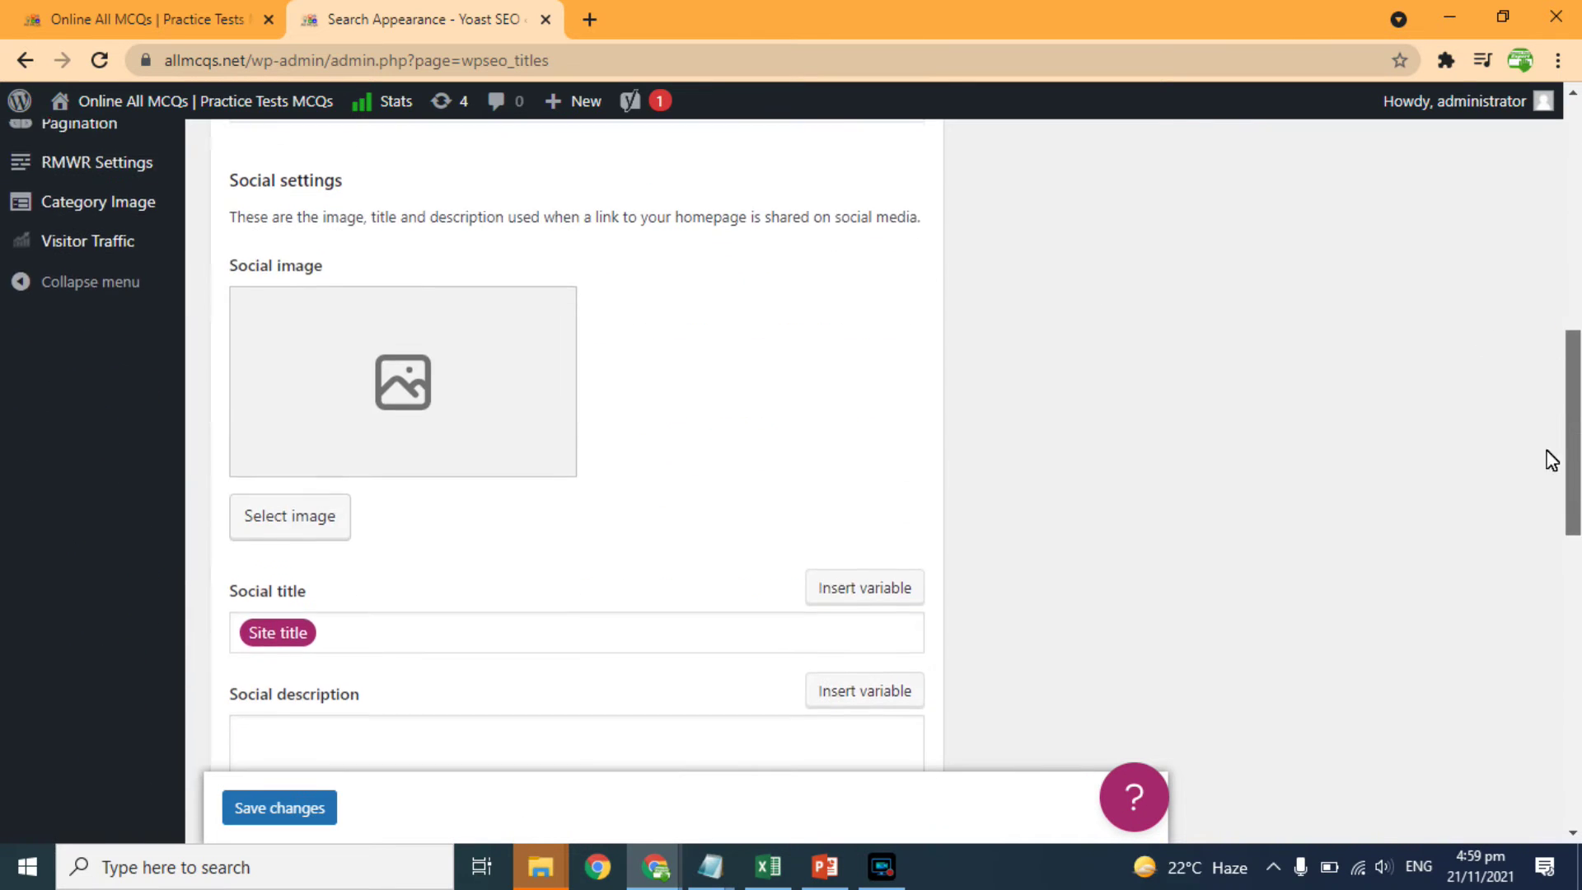
scroll(1552, 459, up, 10)
click(601, 22)
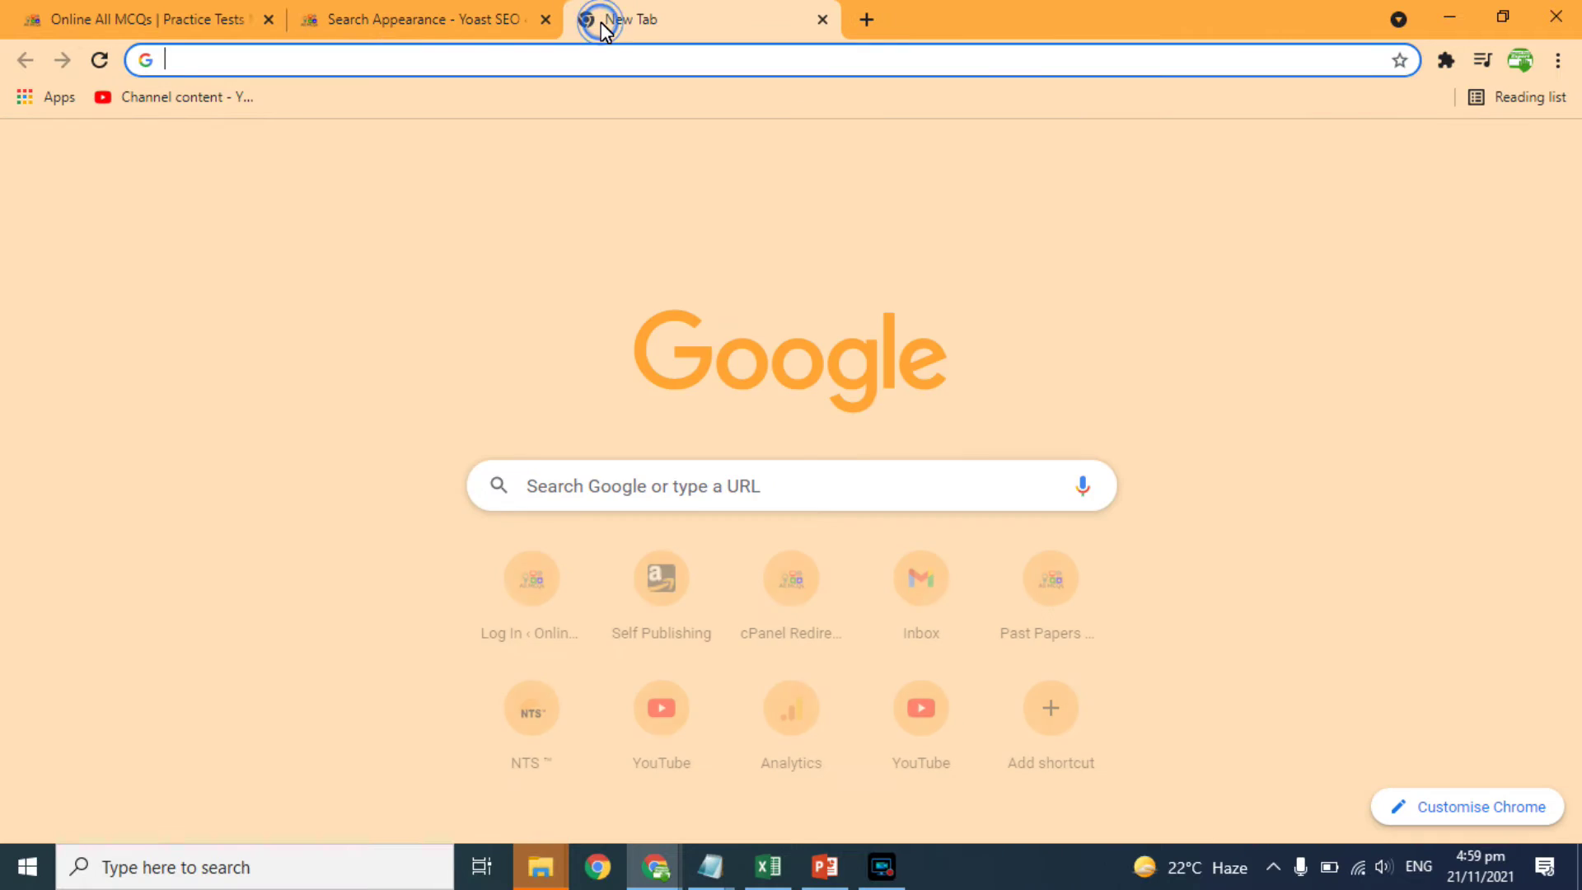
text(all)
key(Right)
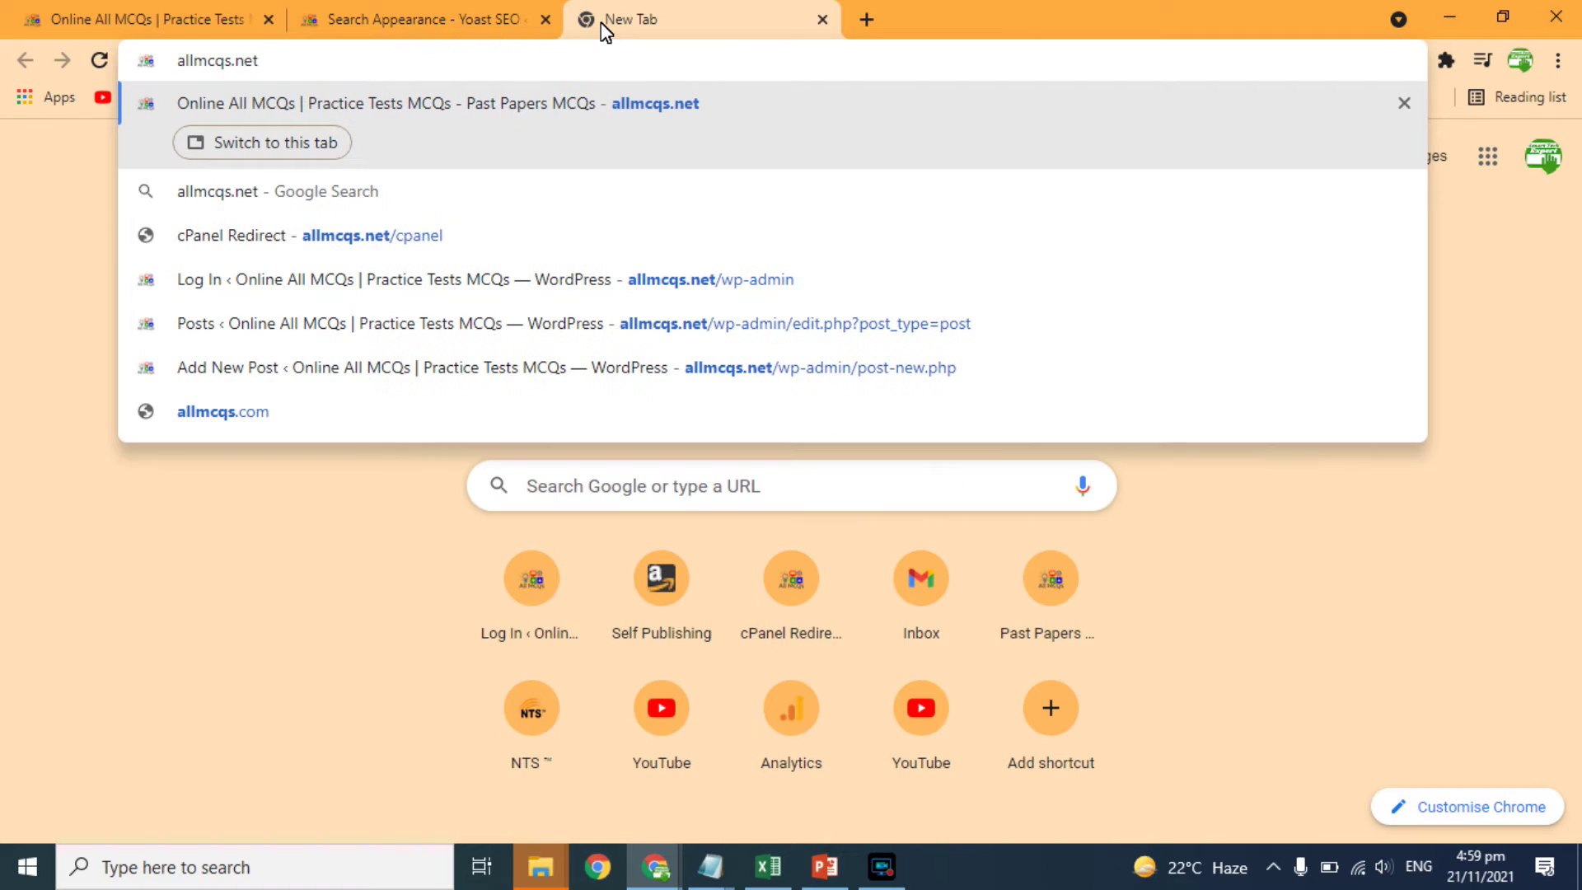
text(//www.)
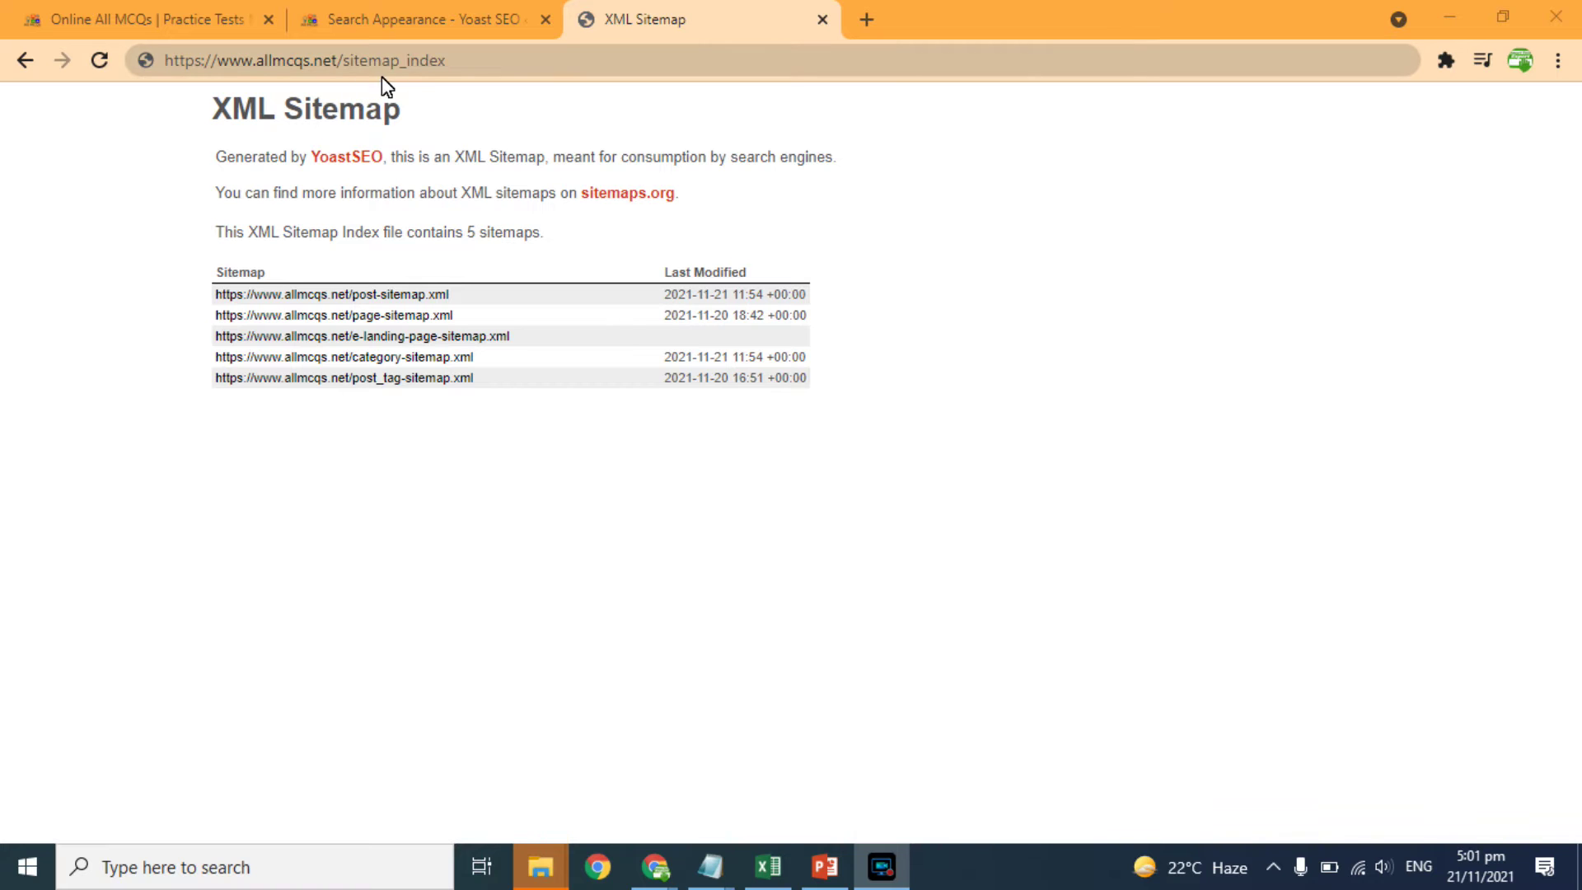
click(457, 61)
click(466, 61)
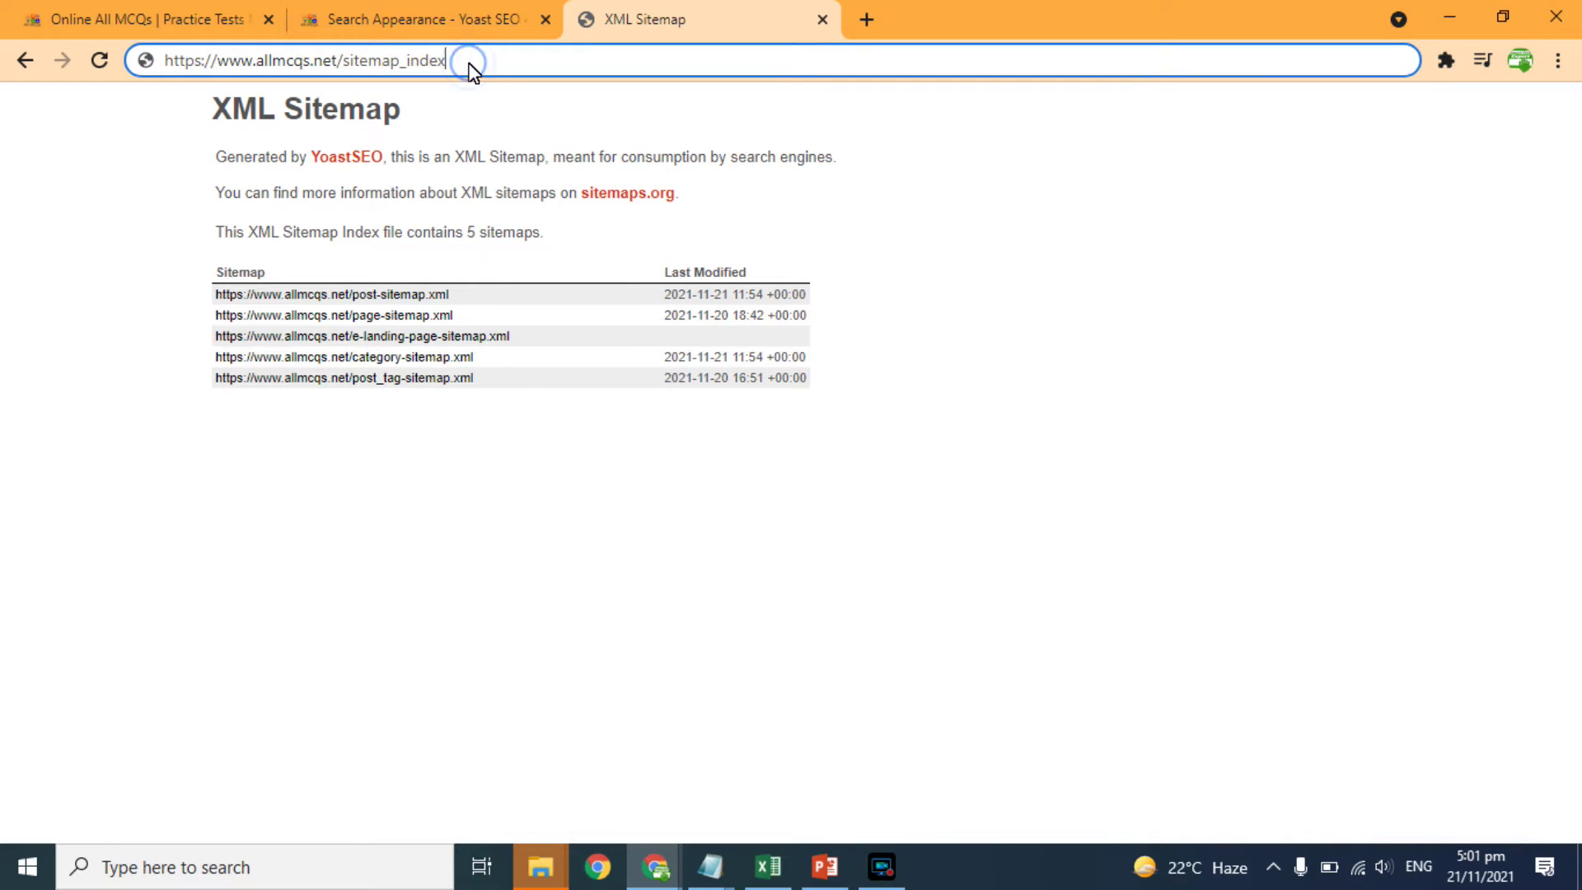
text(.xml)
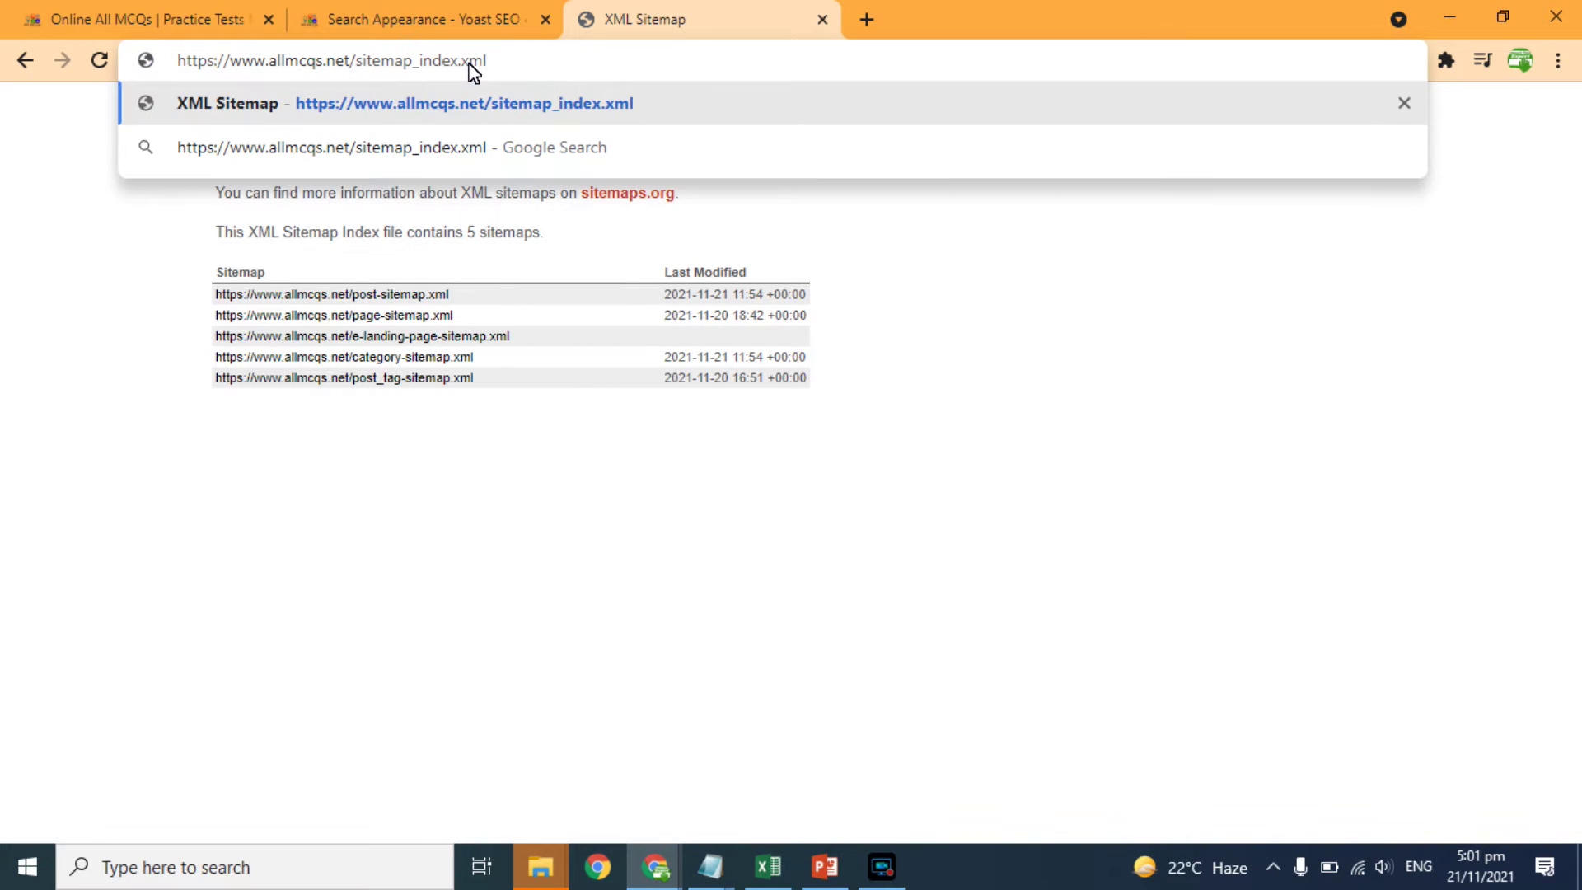
key(Return)
drag(230, 117, 577, 316)
click(580, 183)
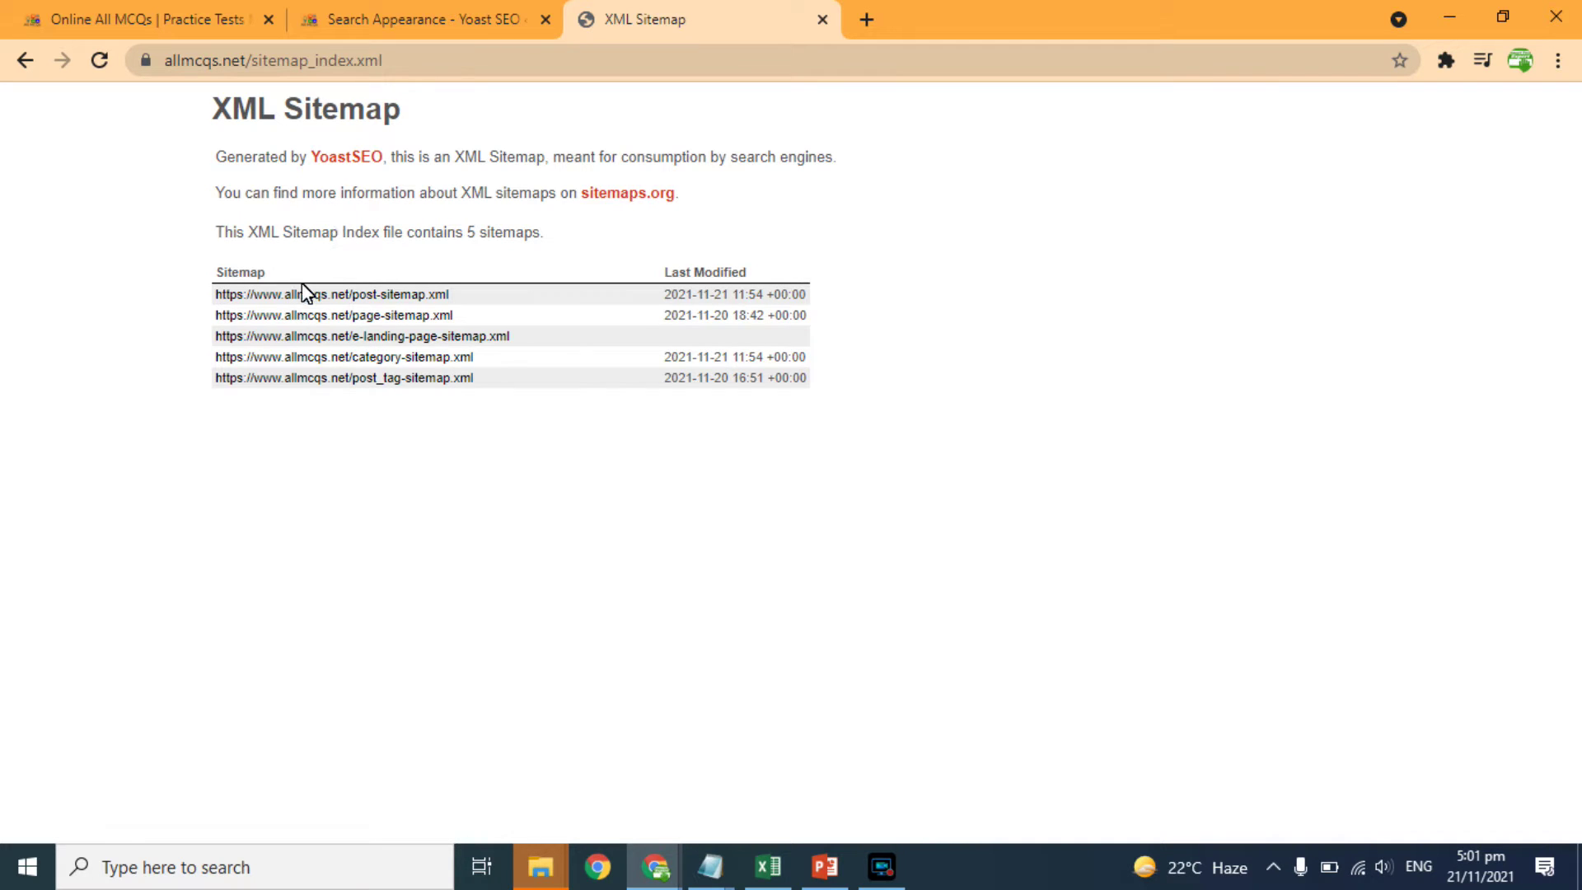
Step: Examine the URLs listed in the post sitemap and the category sitemap, returning to the sitemap index
click(429, 296)
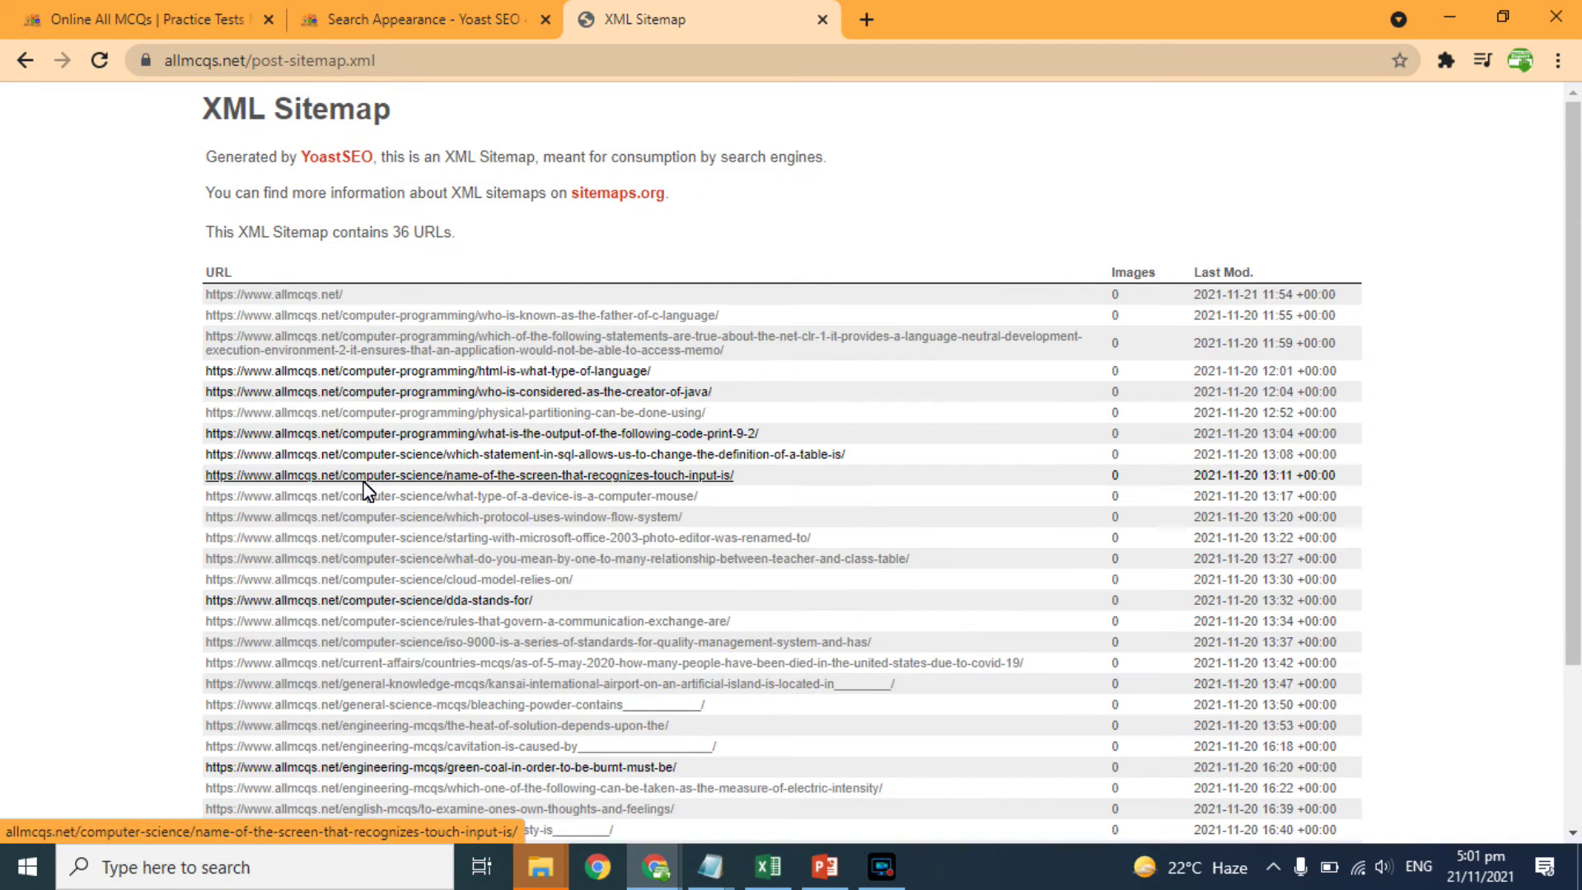
scroll(1570, 149, down, 3)
scroll(1570, 148, up, 3)
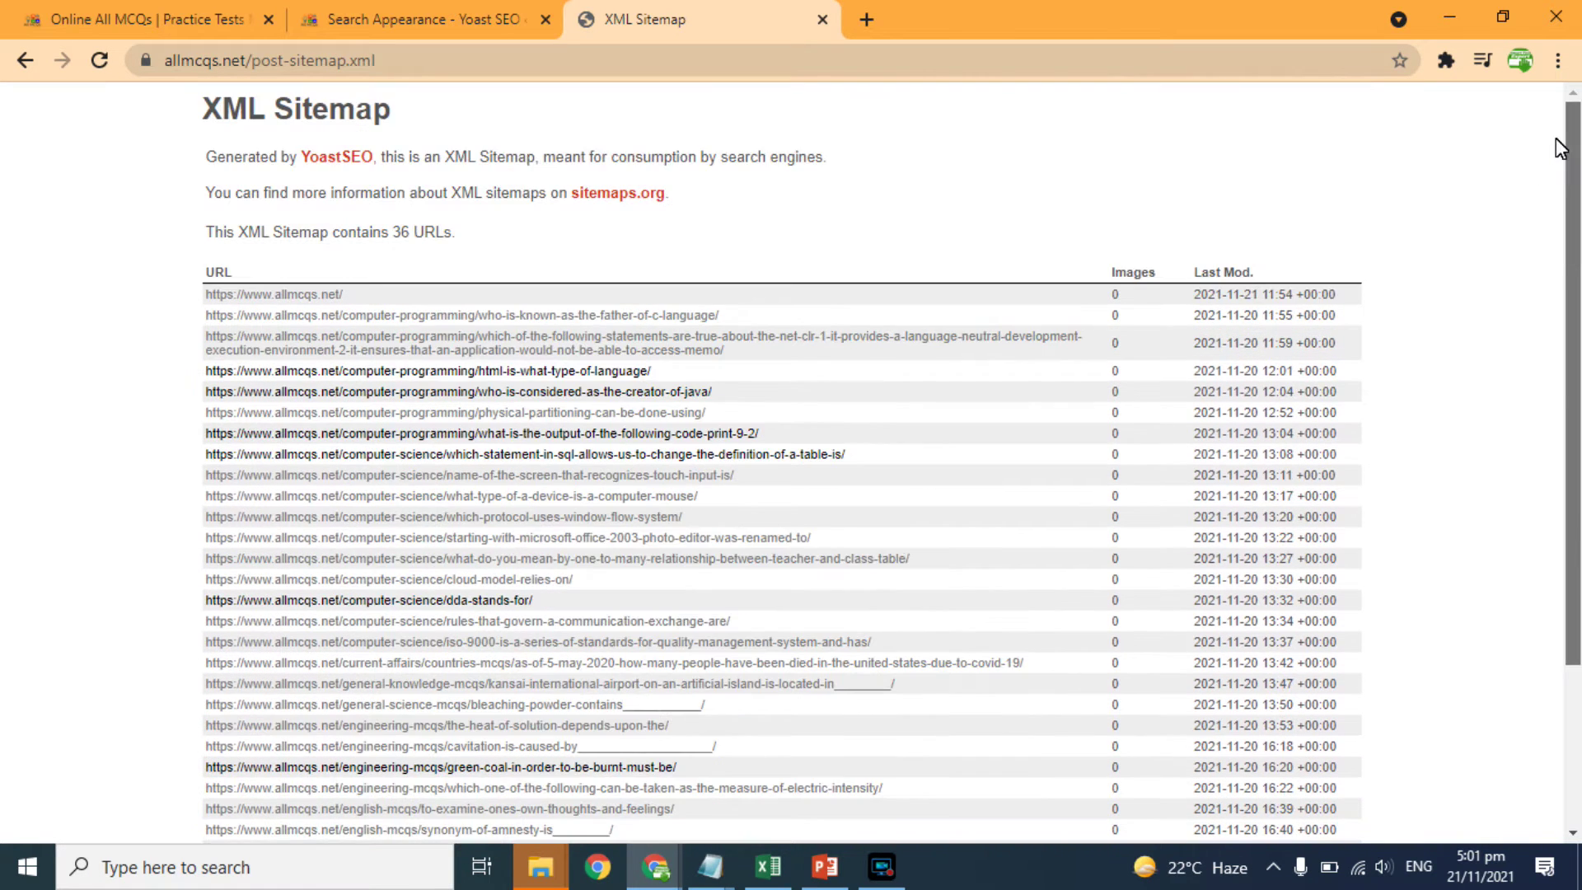
click(25, 61)
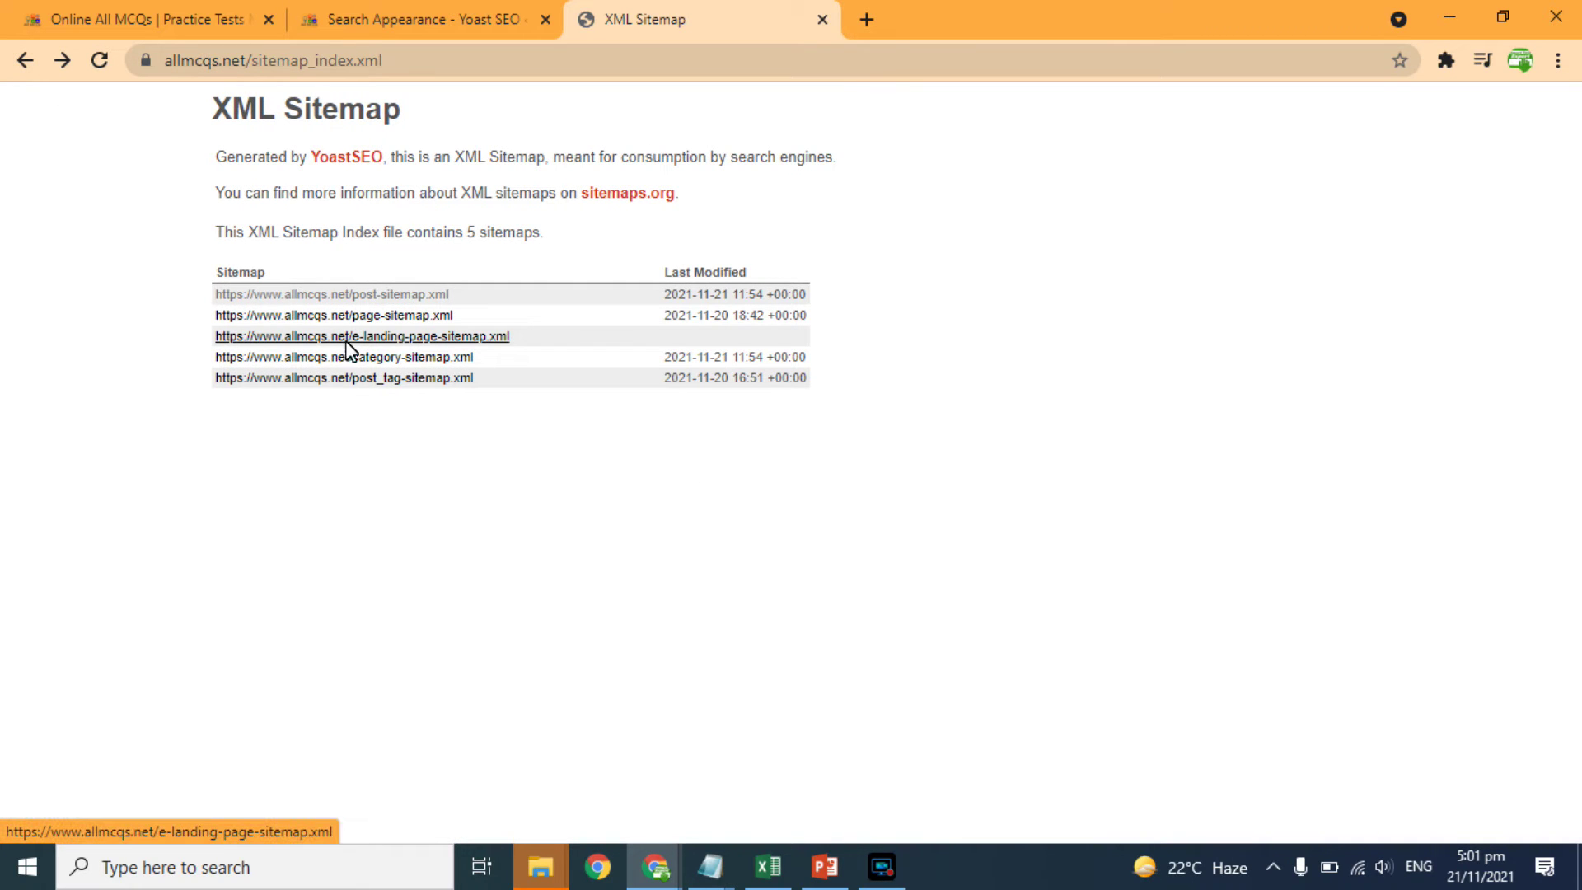
click(389, 357)
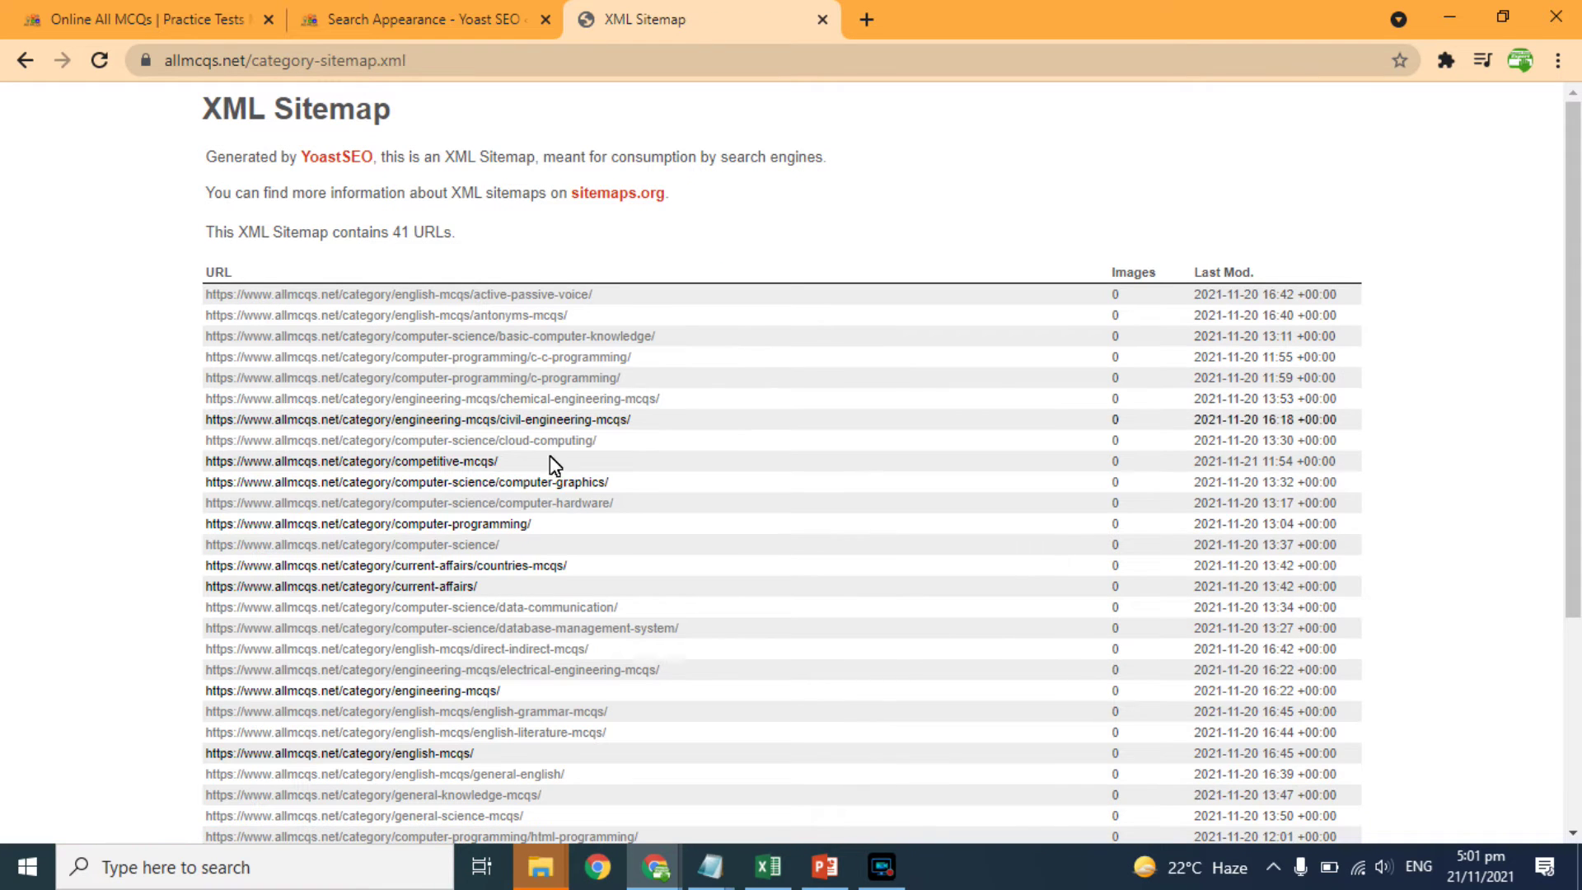
click(26, 60)
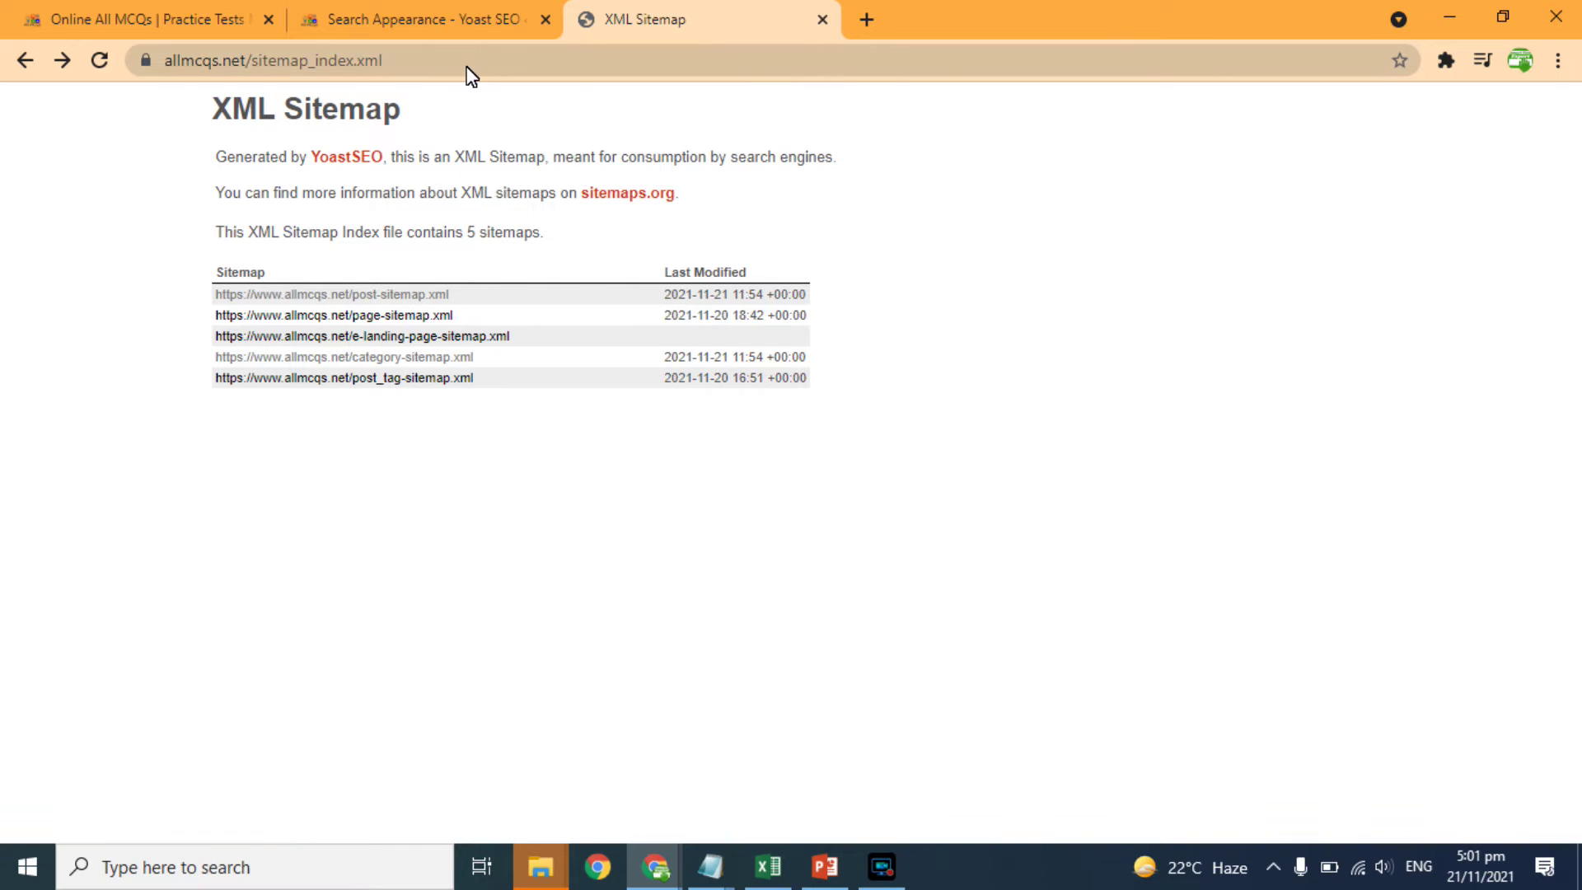
Step: Copy the sitemap index URL, and find and open Google Search Console in a new browser tab
click(435, 64)
key(ctrl+c)
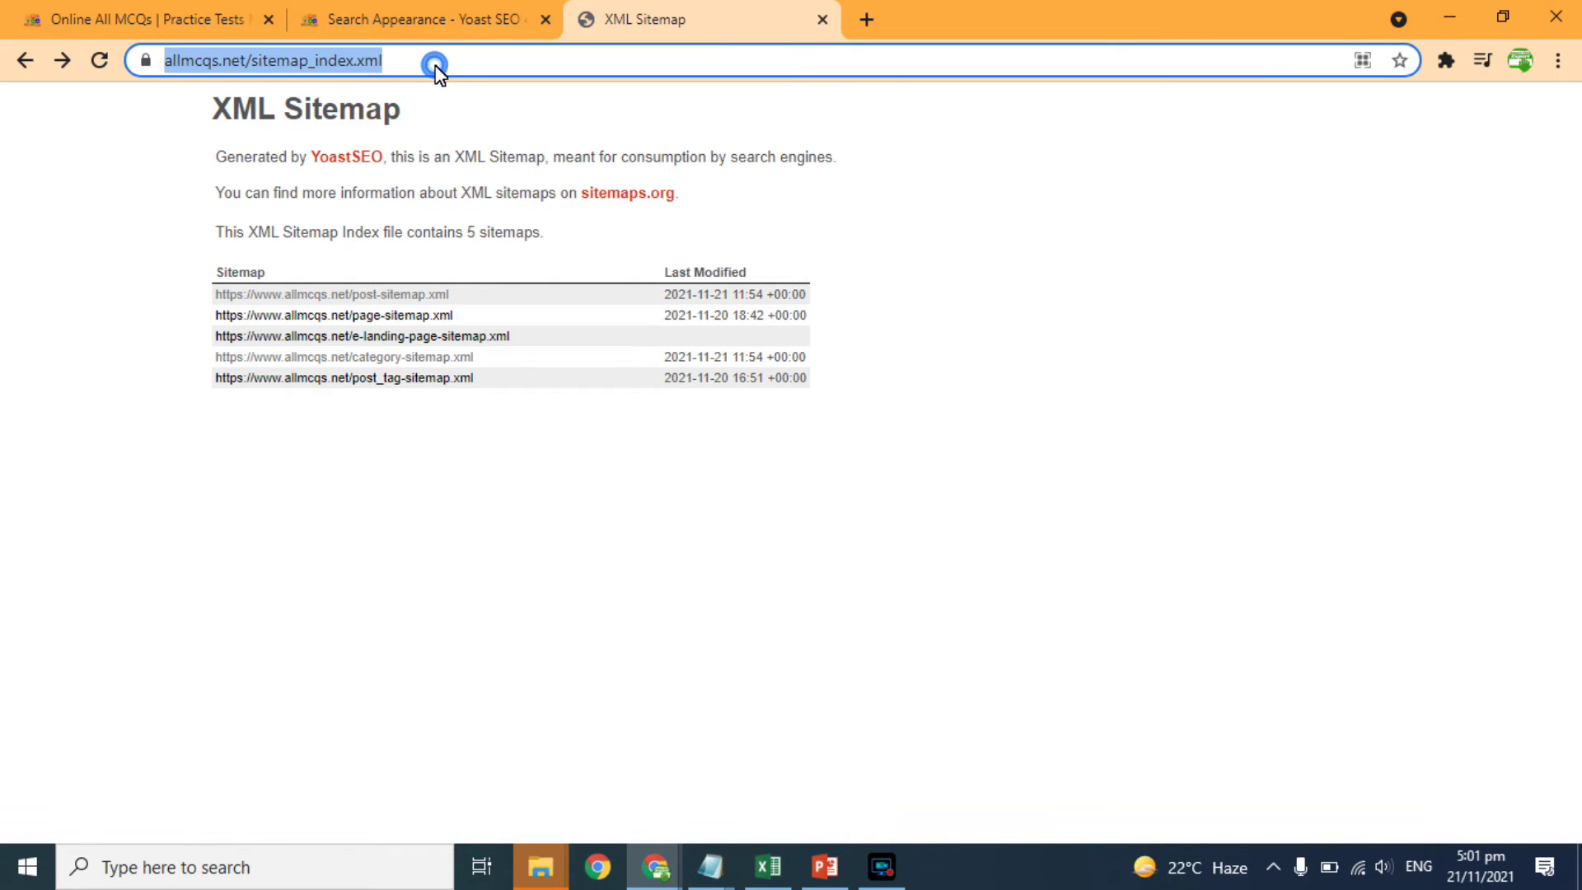
click(864, 38)
text(google search console)
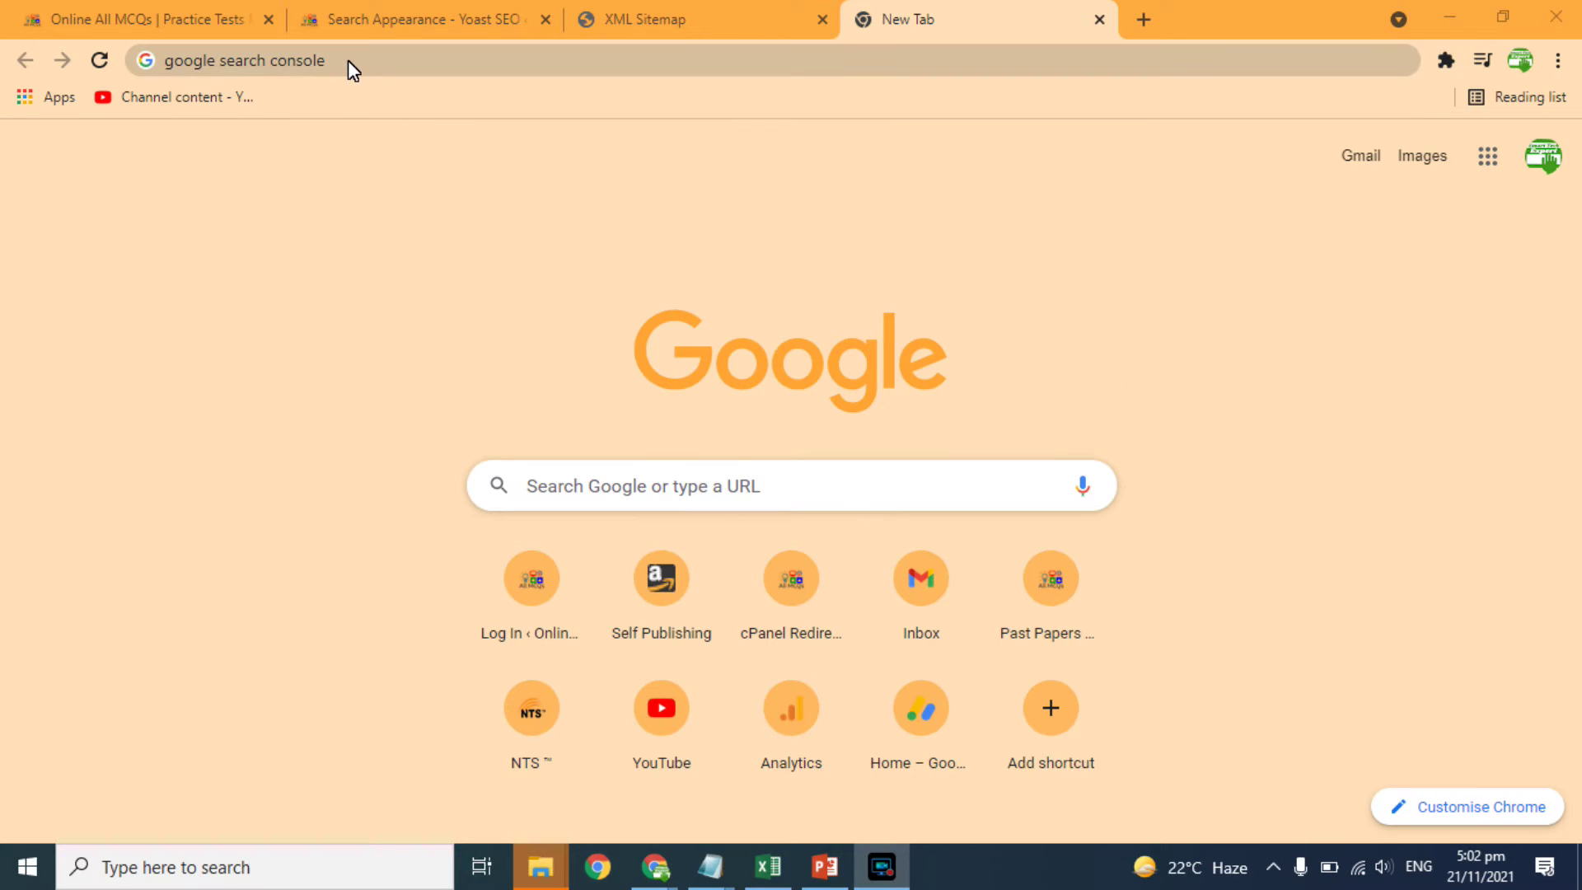
click(348, 61)
key(Return)
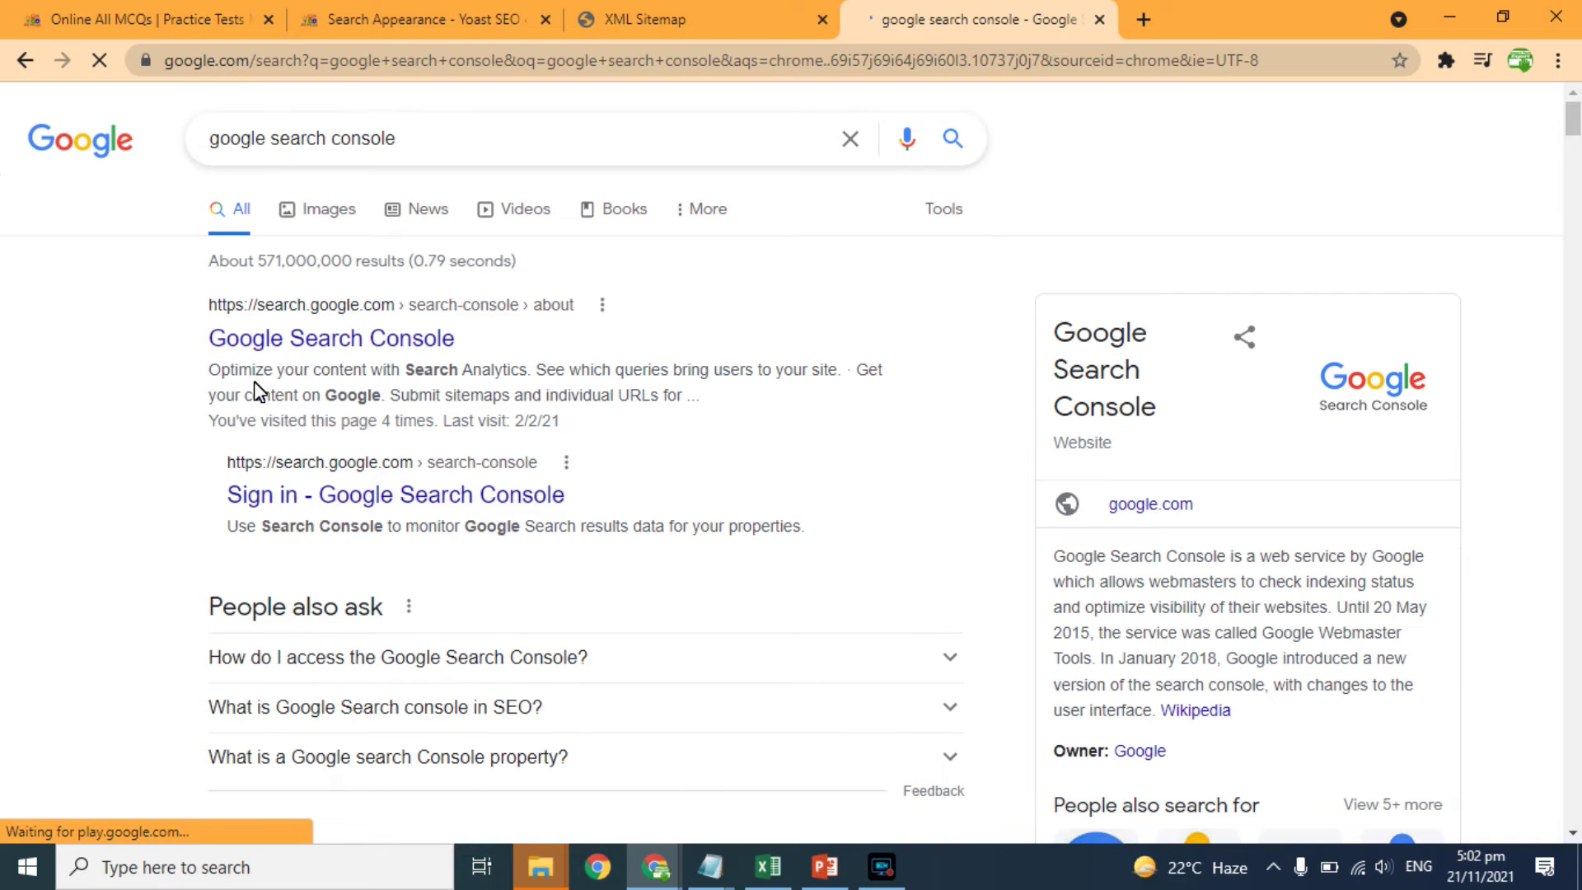
click(285, 344)
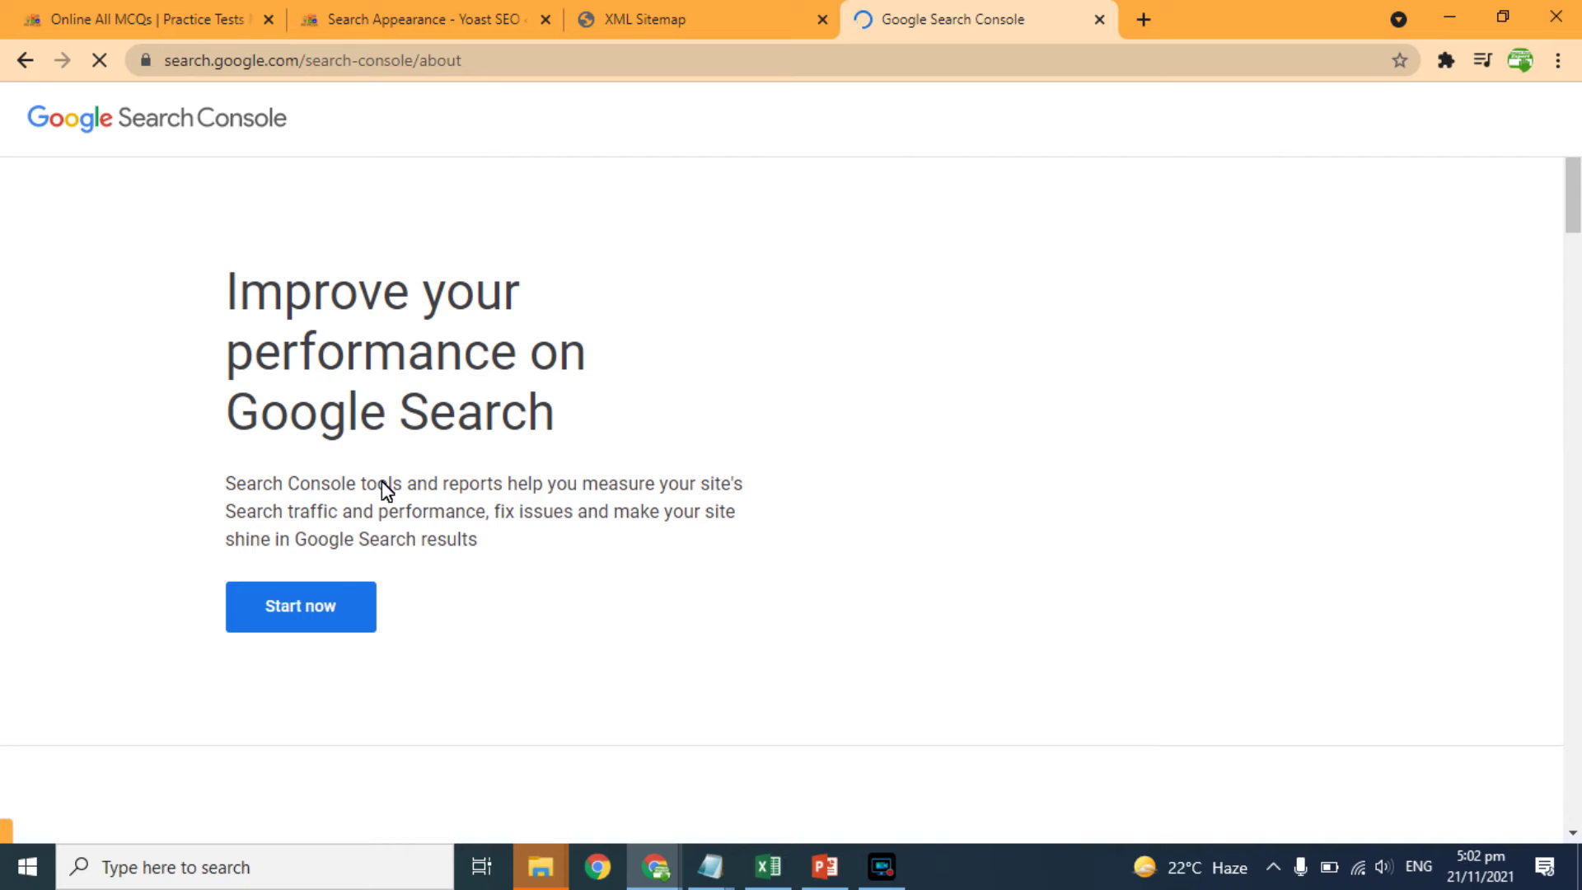
click(297, 607)
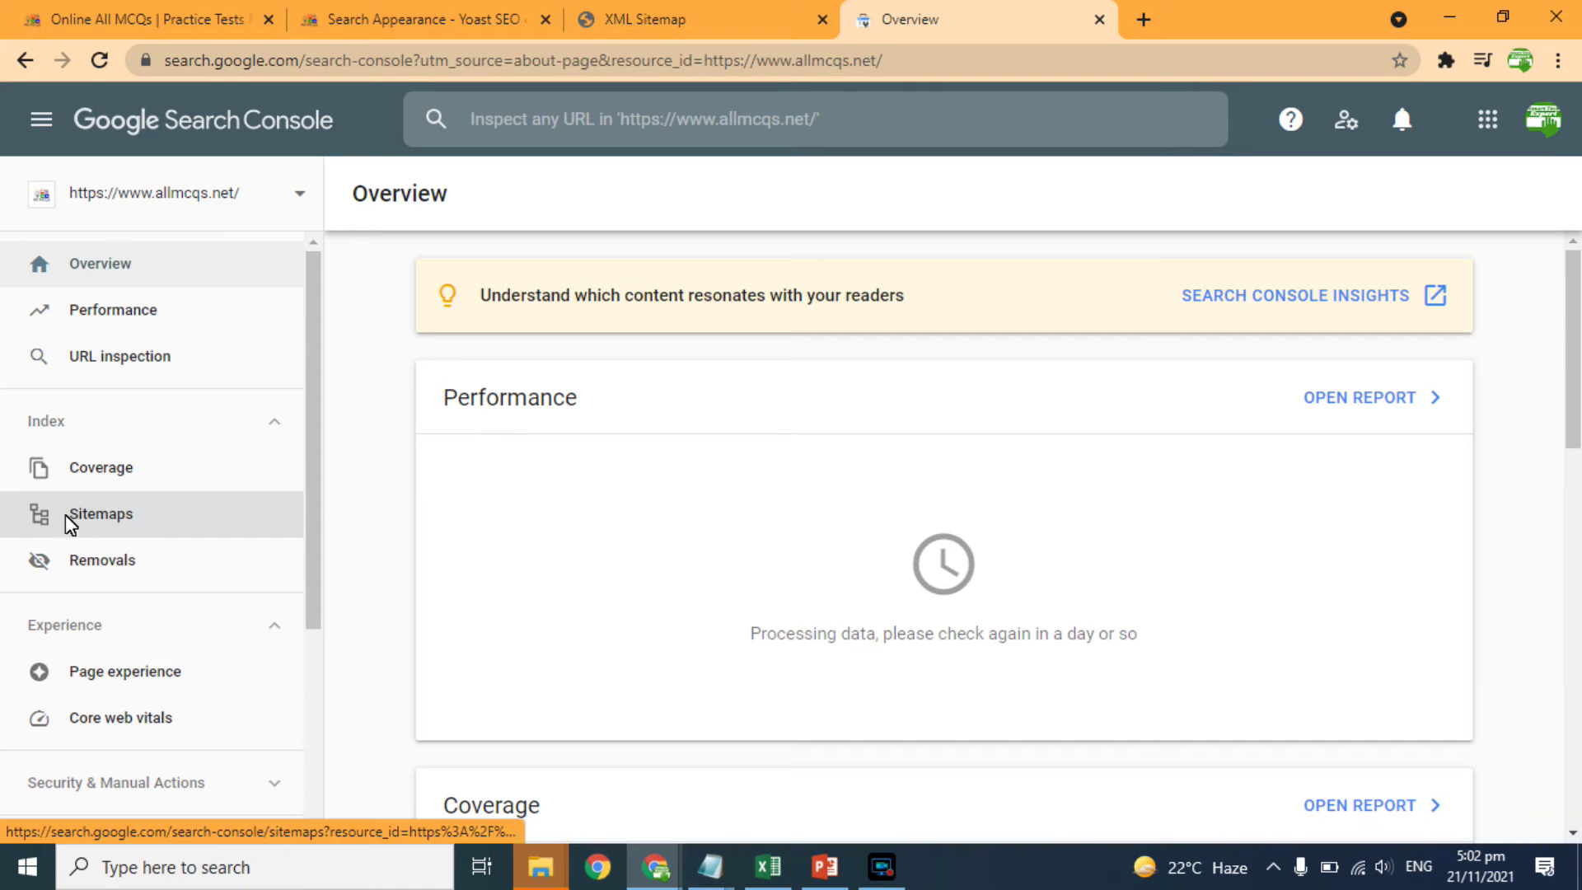
click(101, 515)
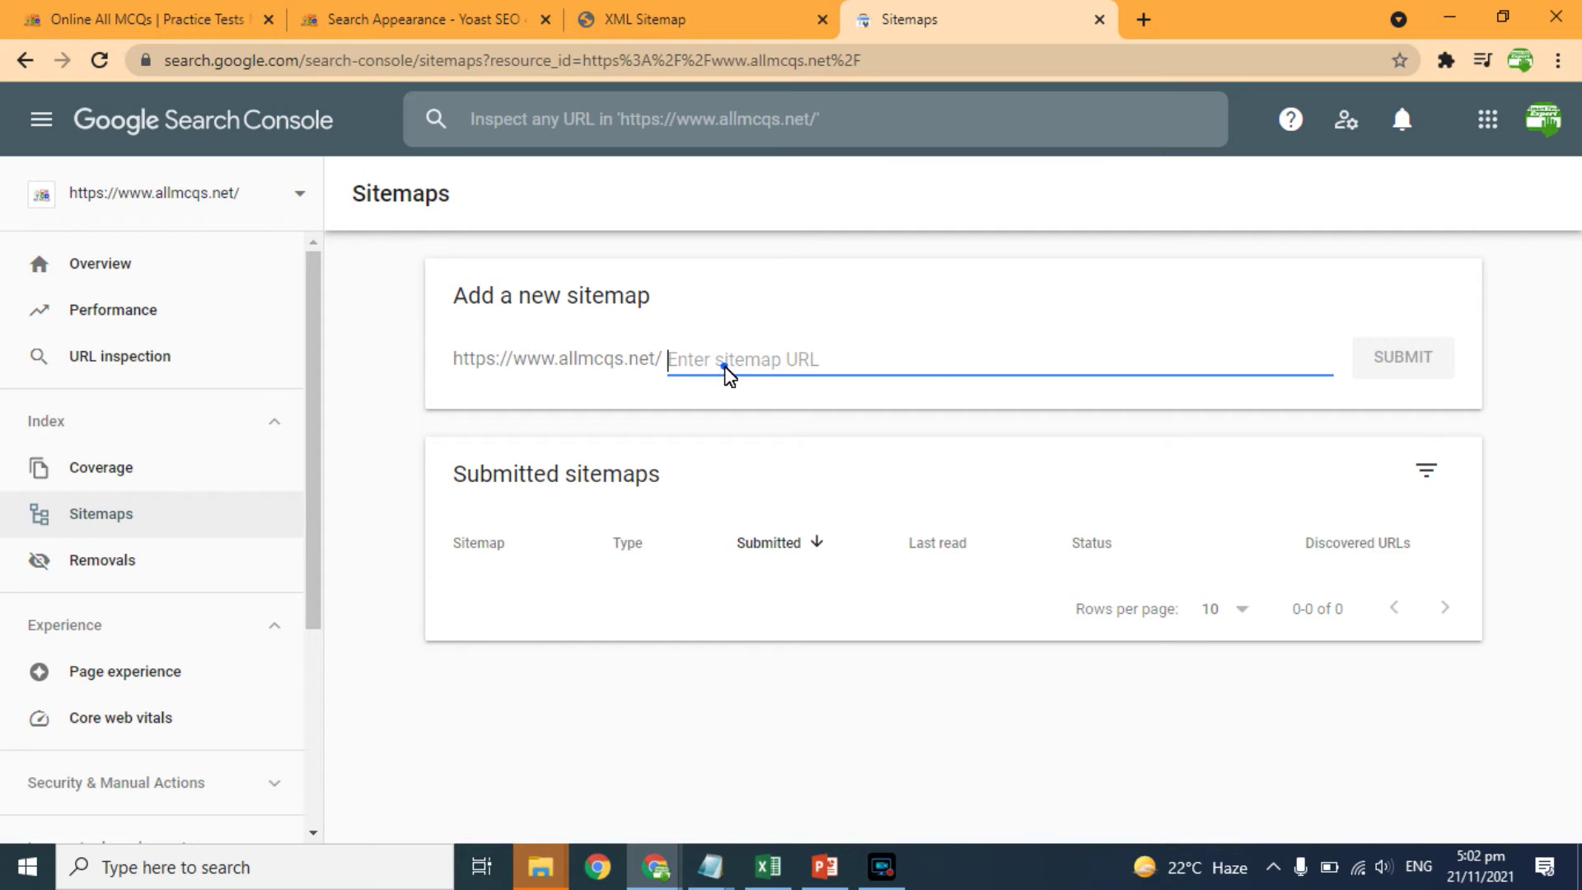
key(ctrl+v)
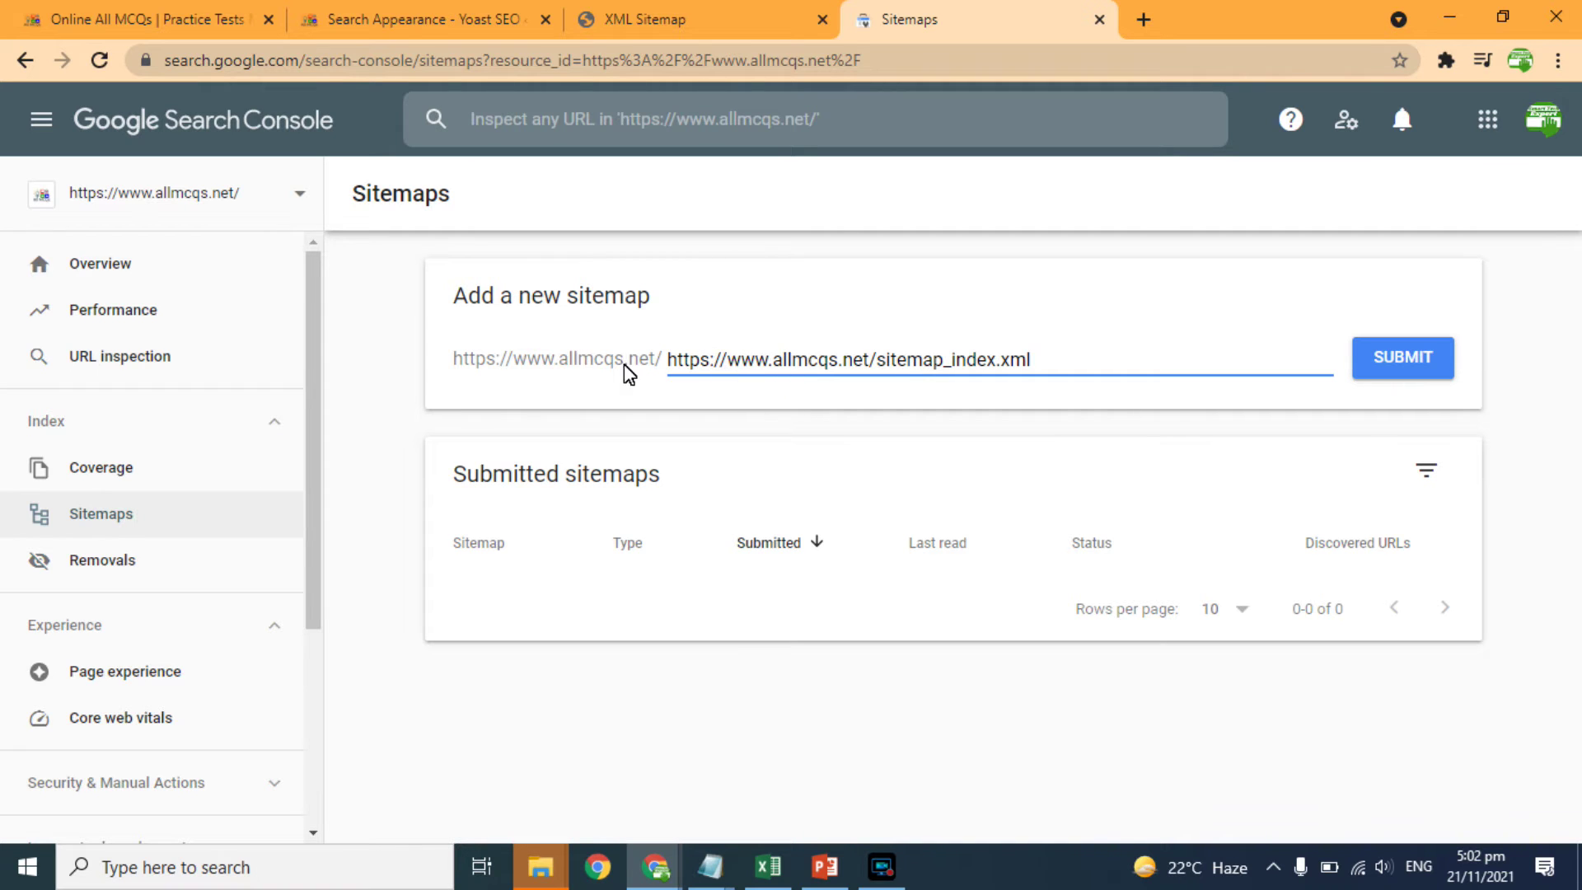
drag(594, 367, 629, 363)
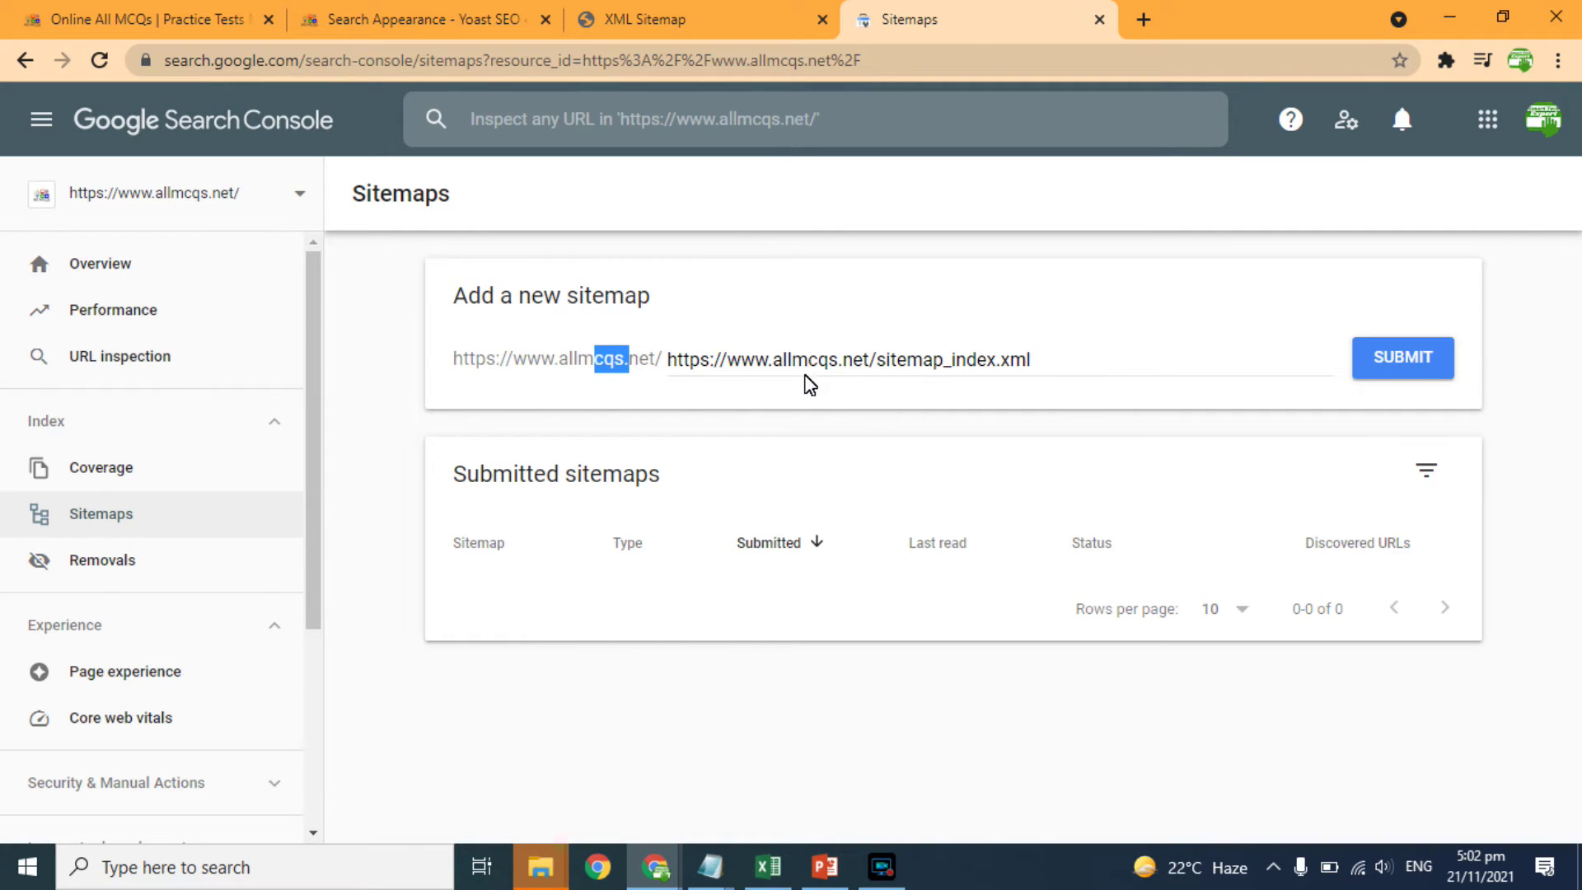
drag(871, 363, 570, 389)
key(BackSpace)
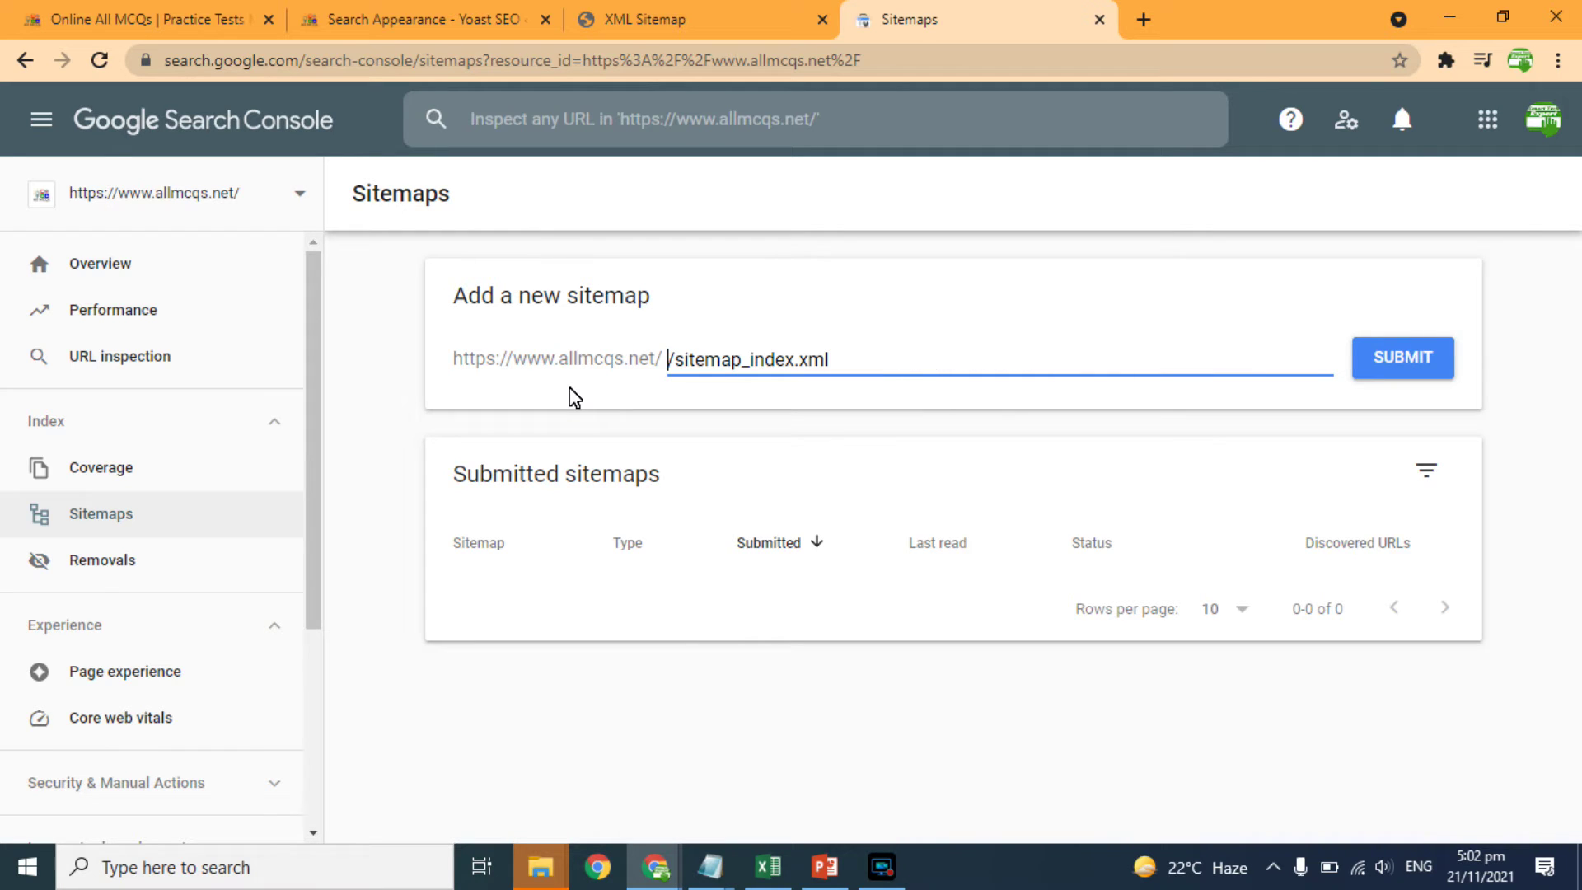
key(Delete)
click(1397, 356)
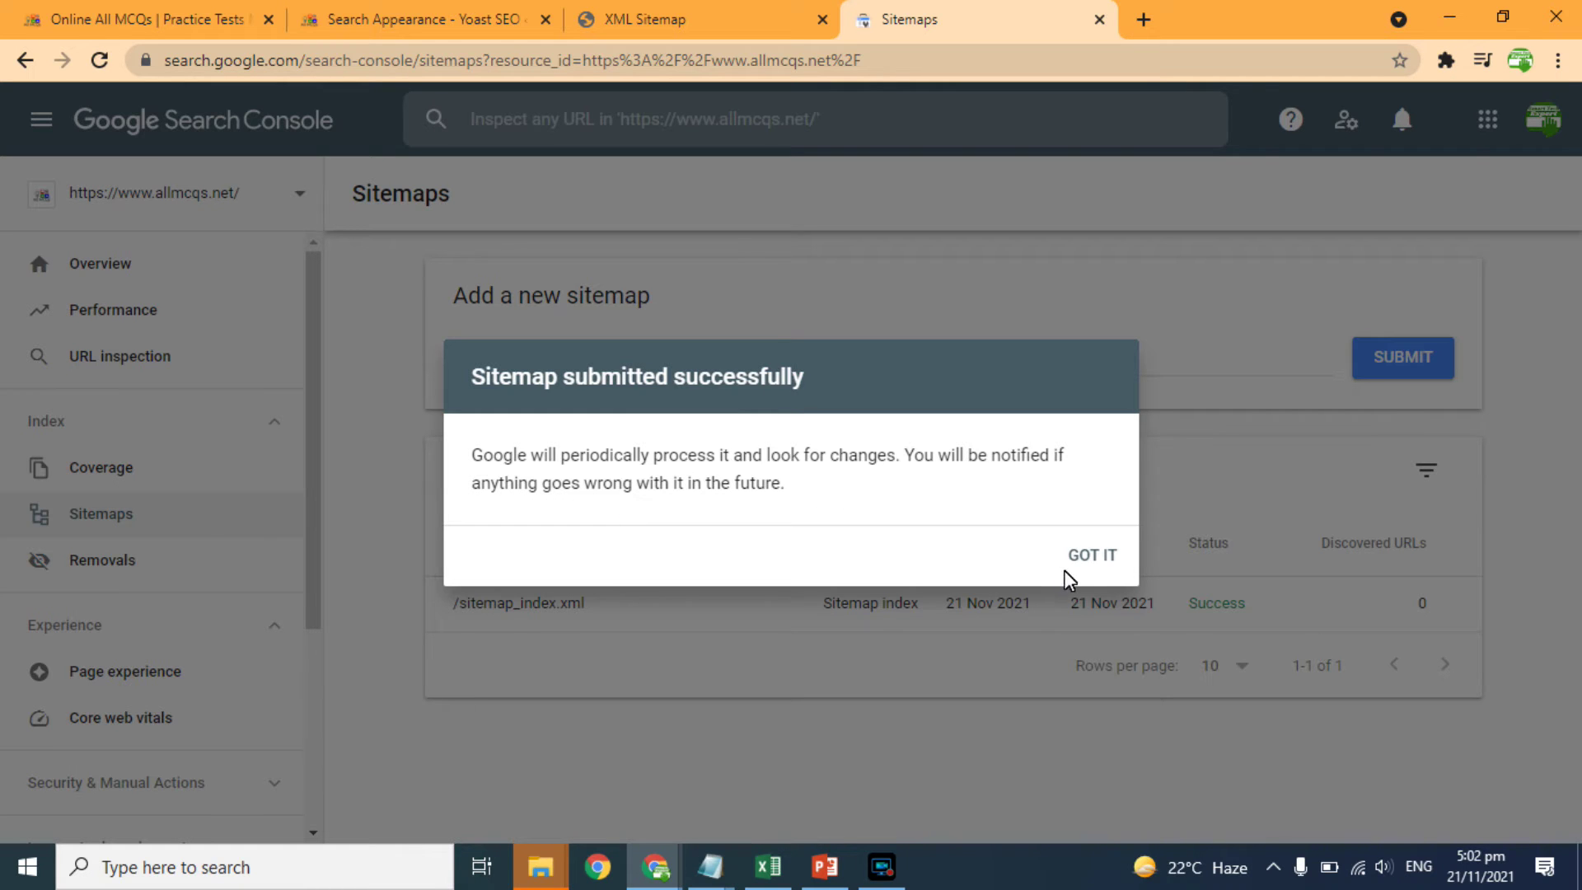
click(1086, 559)
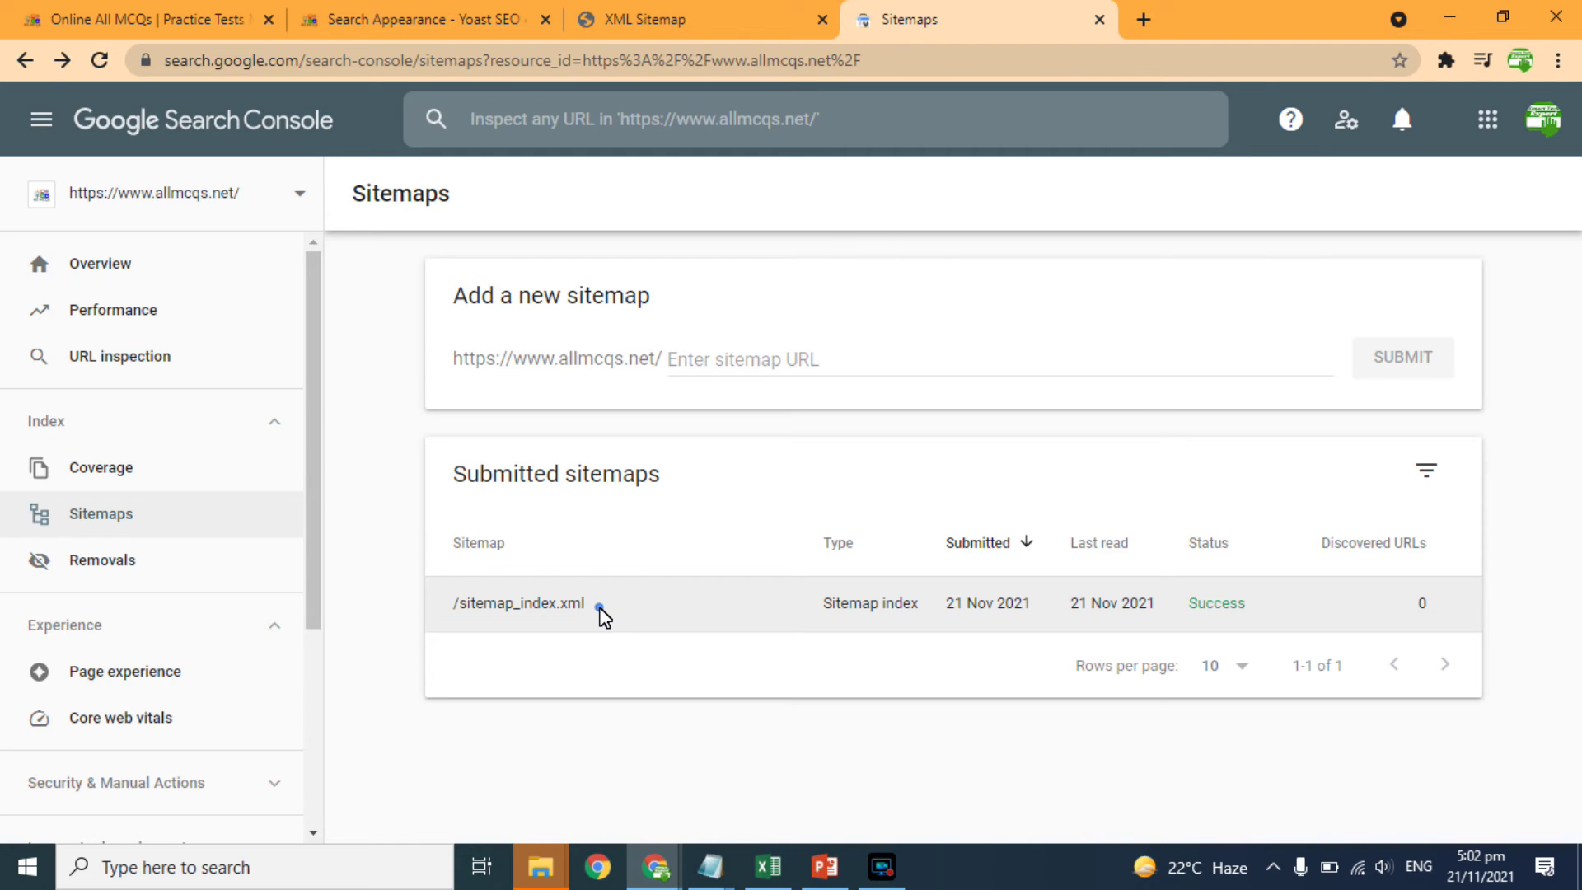
Step: Examine the submitted sitemap index's processing details, including those of e-landing-page-sitemap.xml and category-sitemap.xml
click(601, 608)
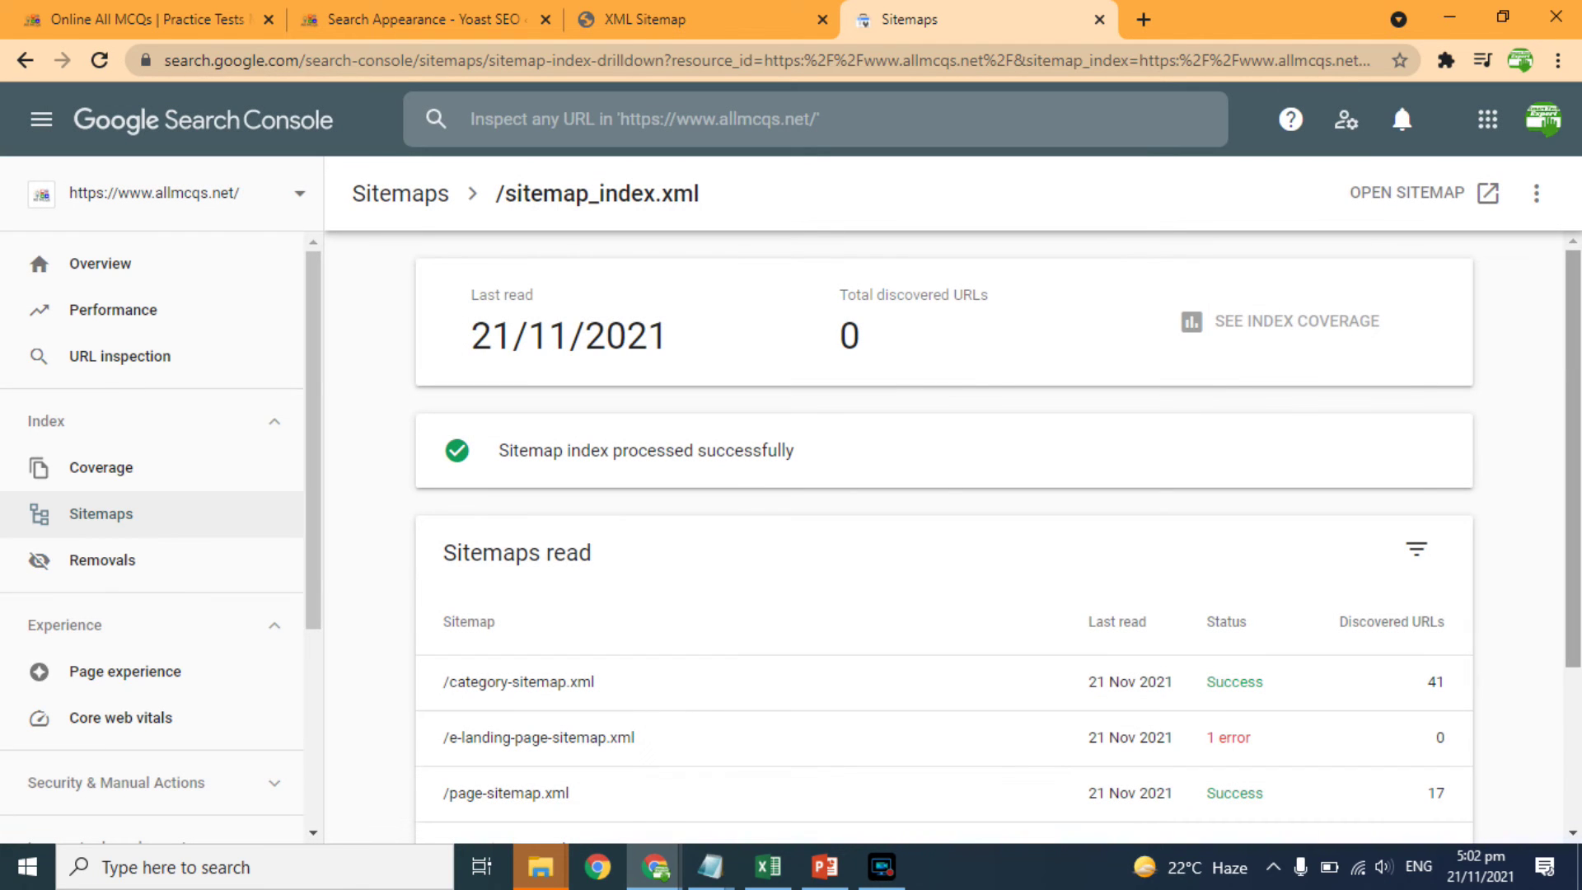
drag(1575, 274, 1574, 434)
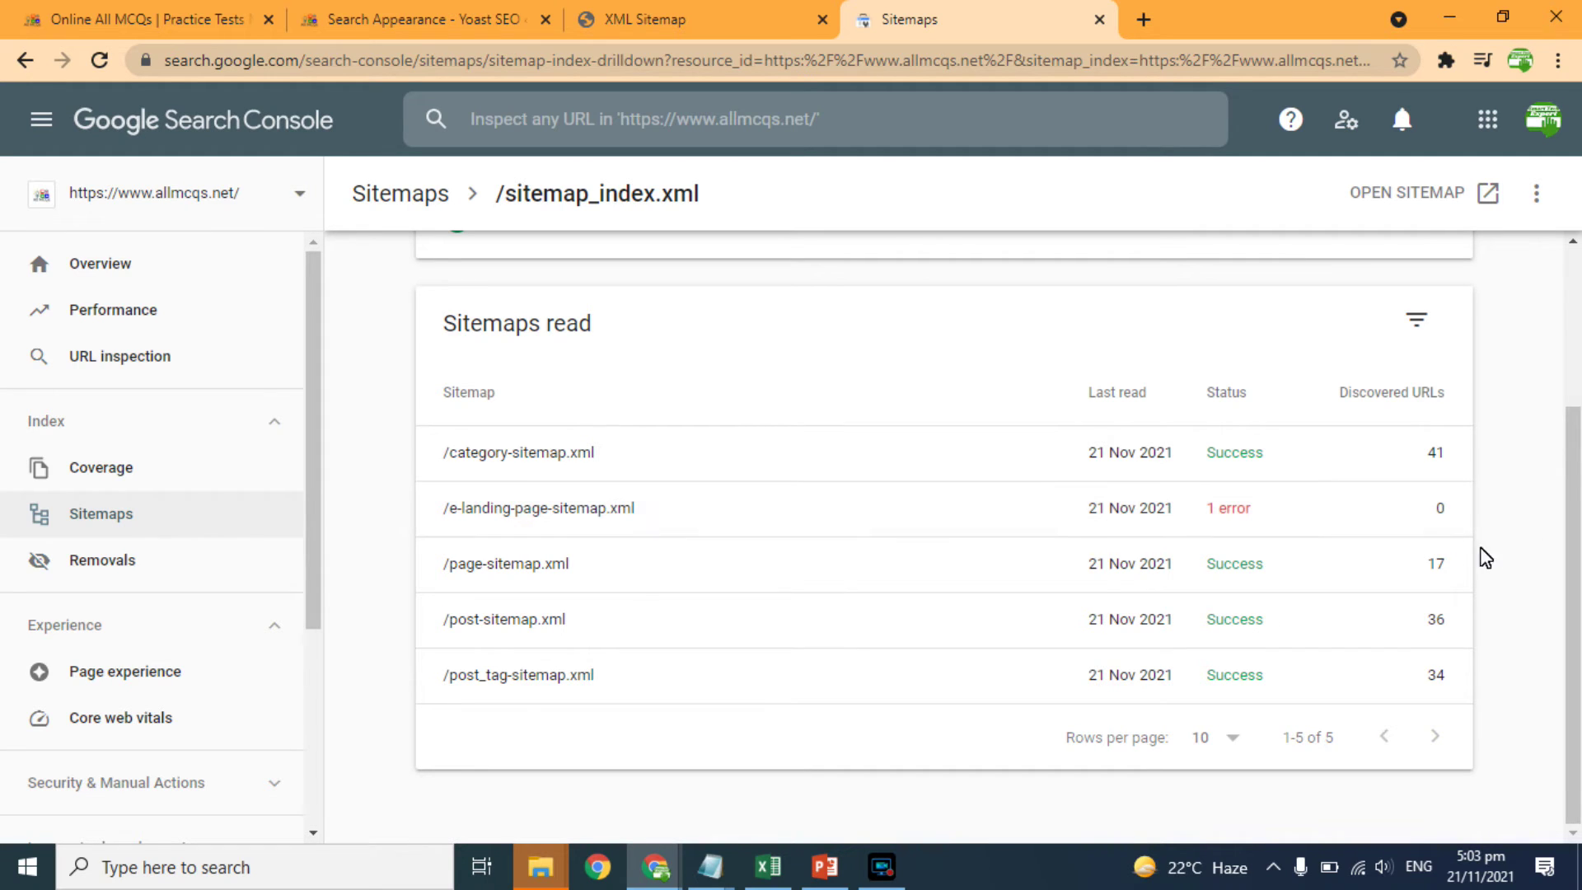
click(1242, 515)
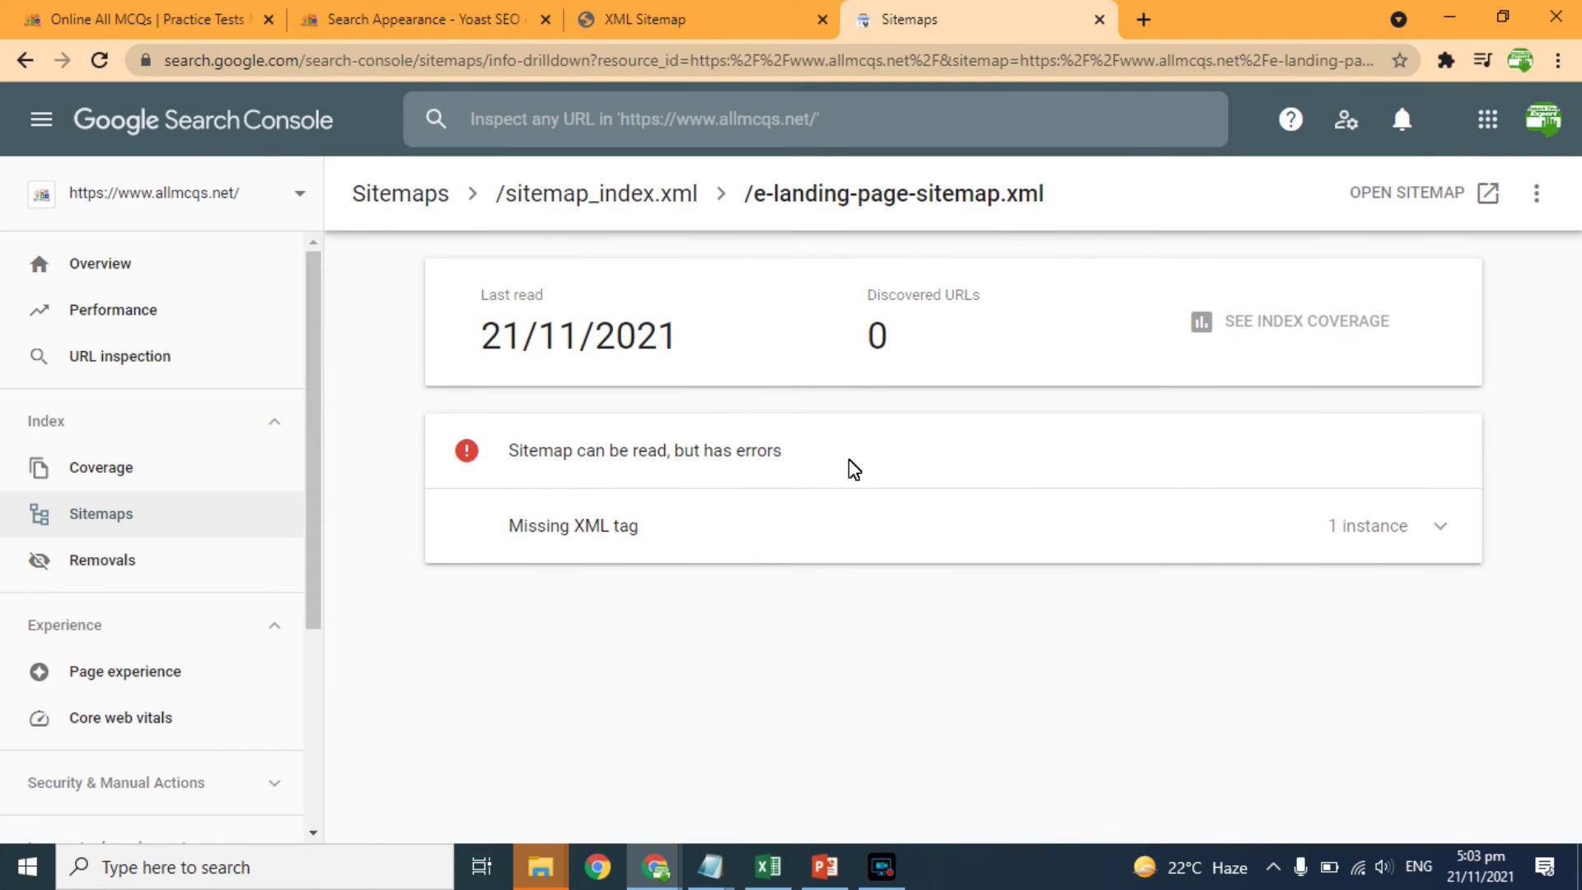
click(103, 514)
click(1020, 604)
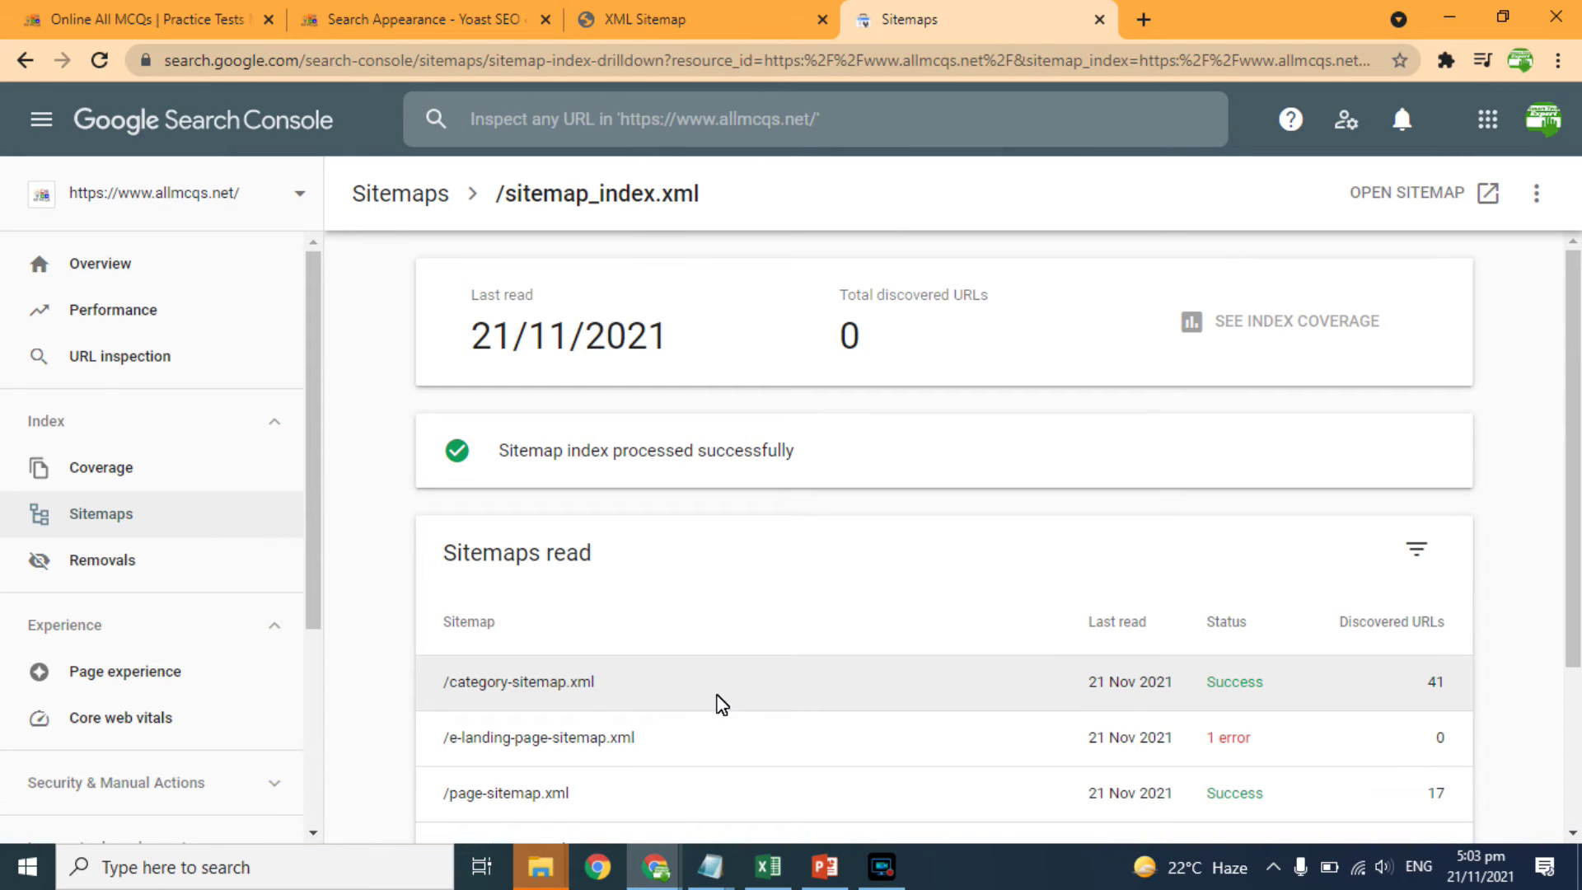
click(599, 683)
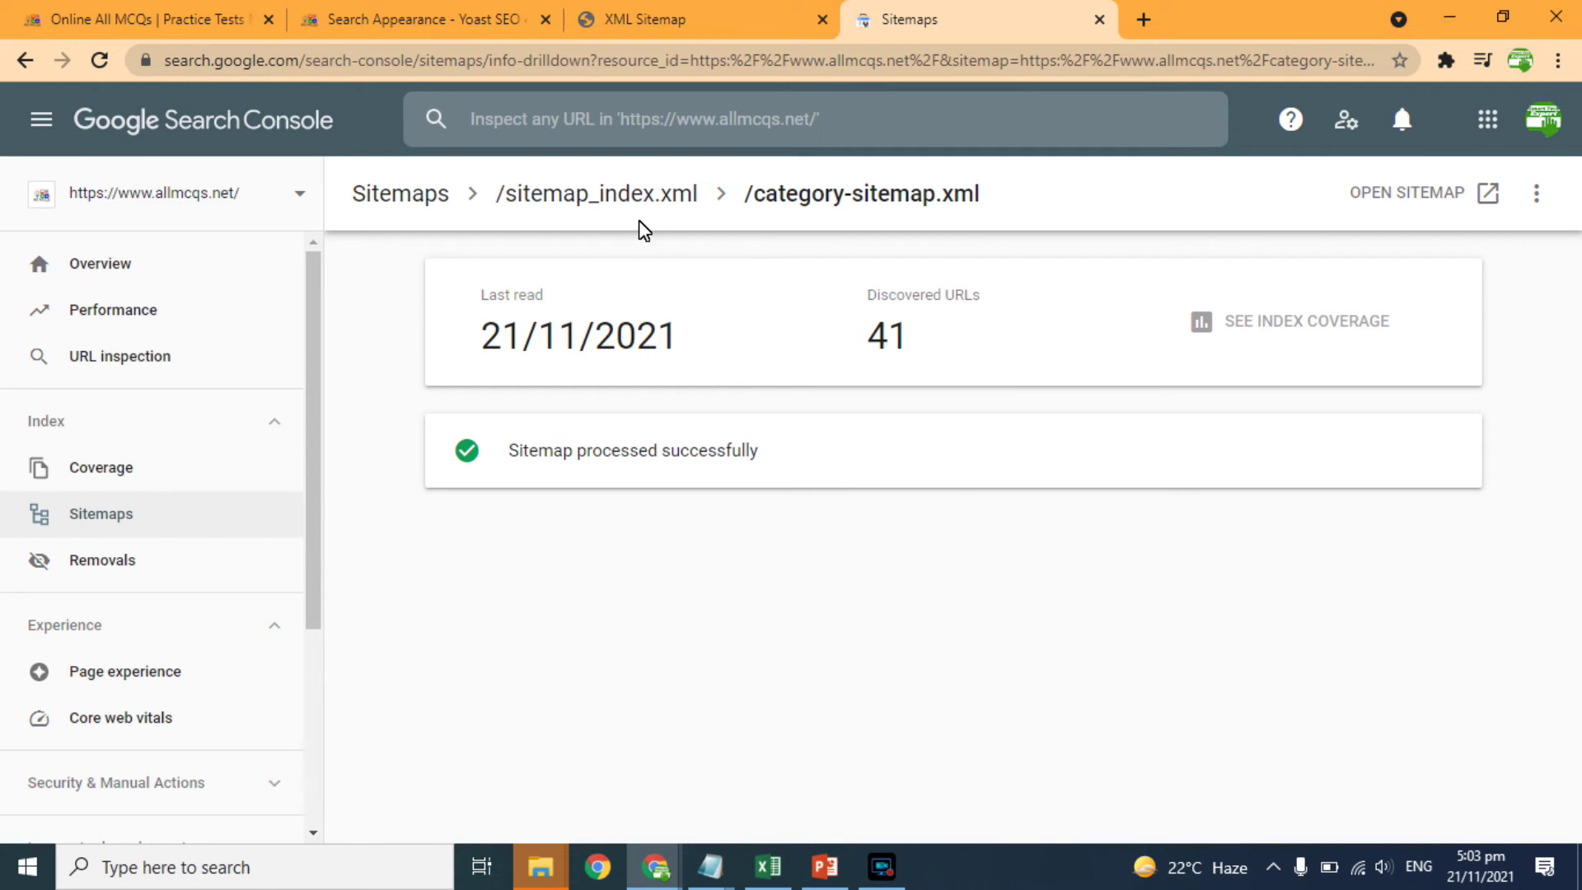
click(183, 12)
click(351, 13)
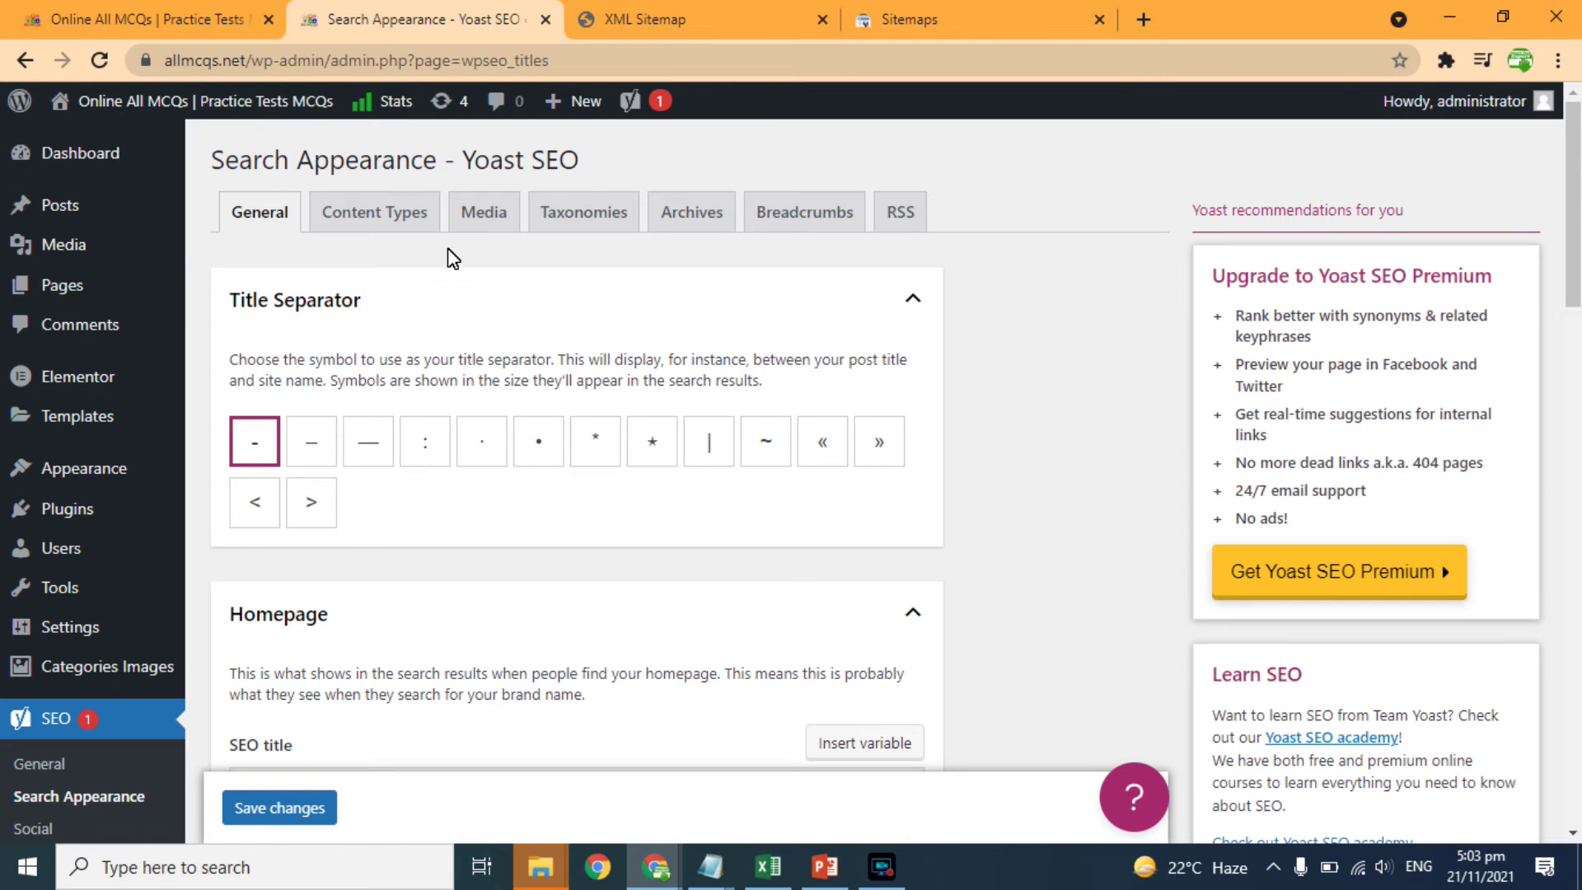
click(702, 13)
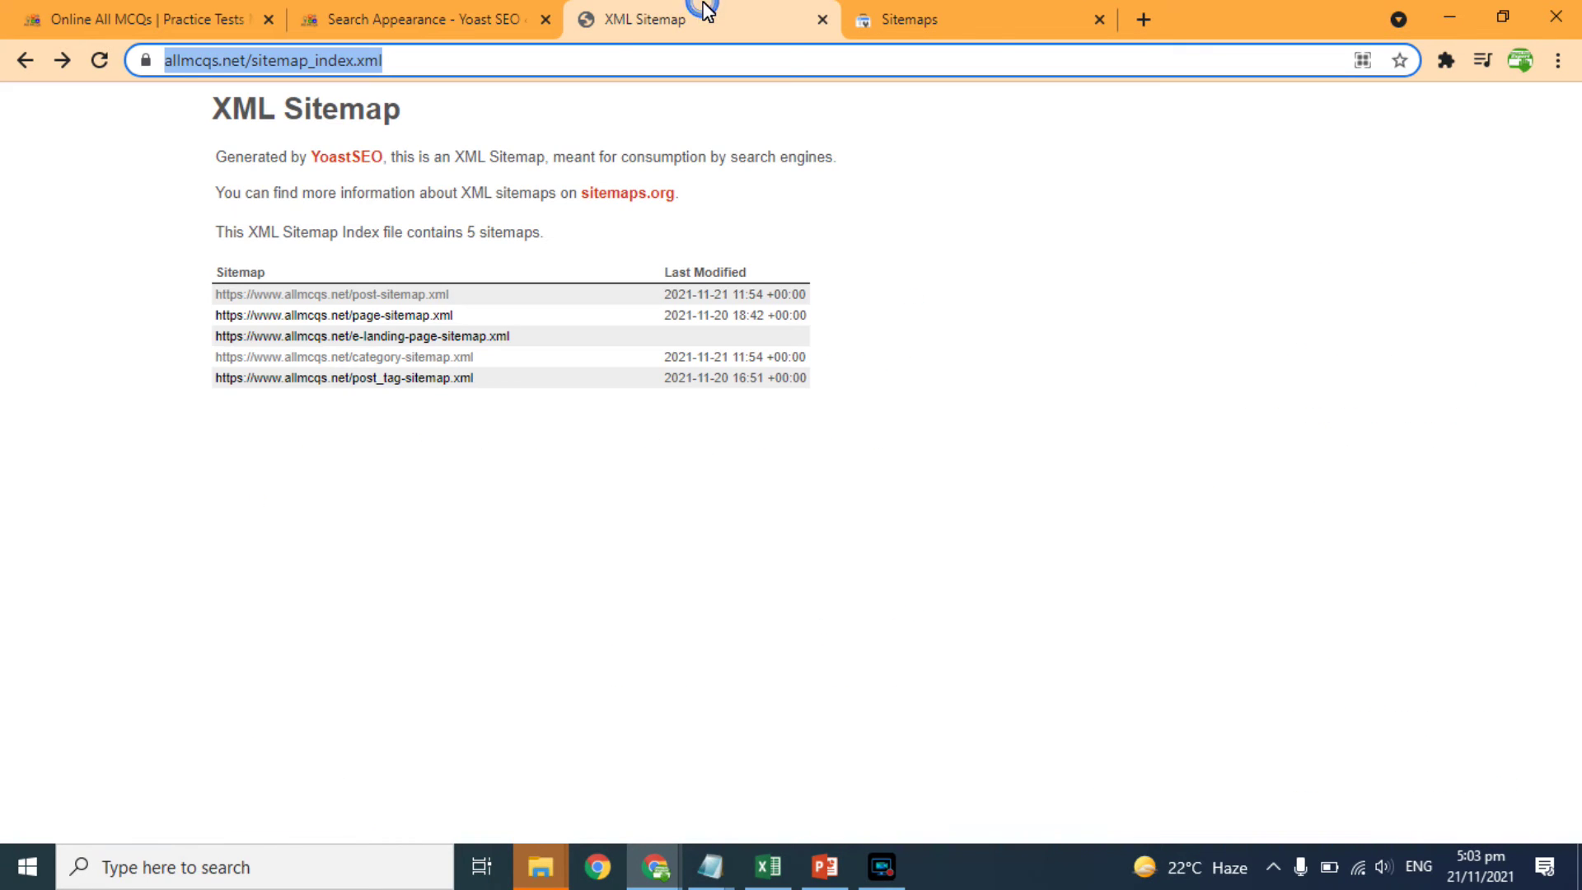
Step: Open the Smart Tech Expert YouTube channel in a new browser tab and look through its created playlists
click(886, 11)
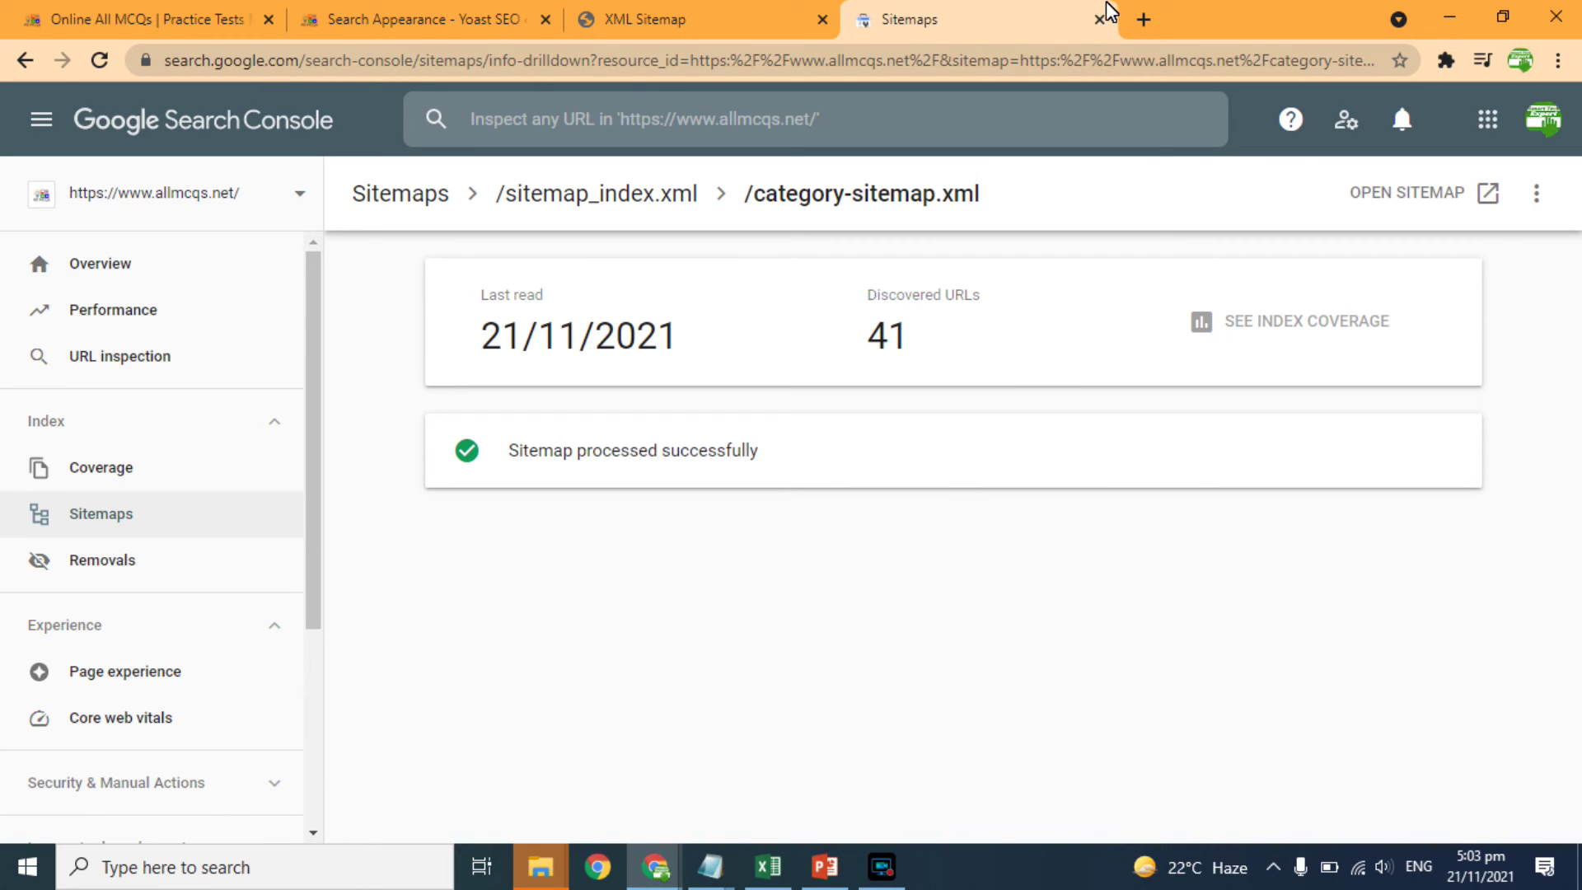
click(1142, 19)
text(y)
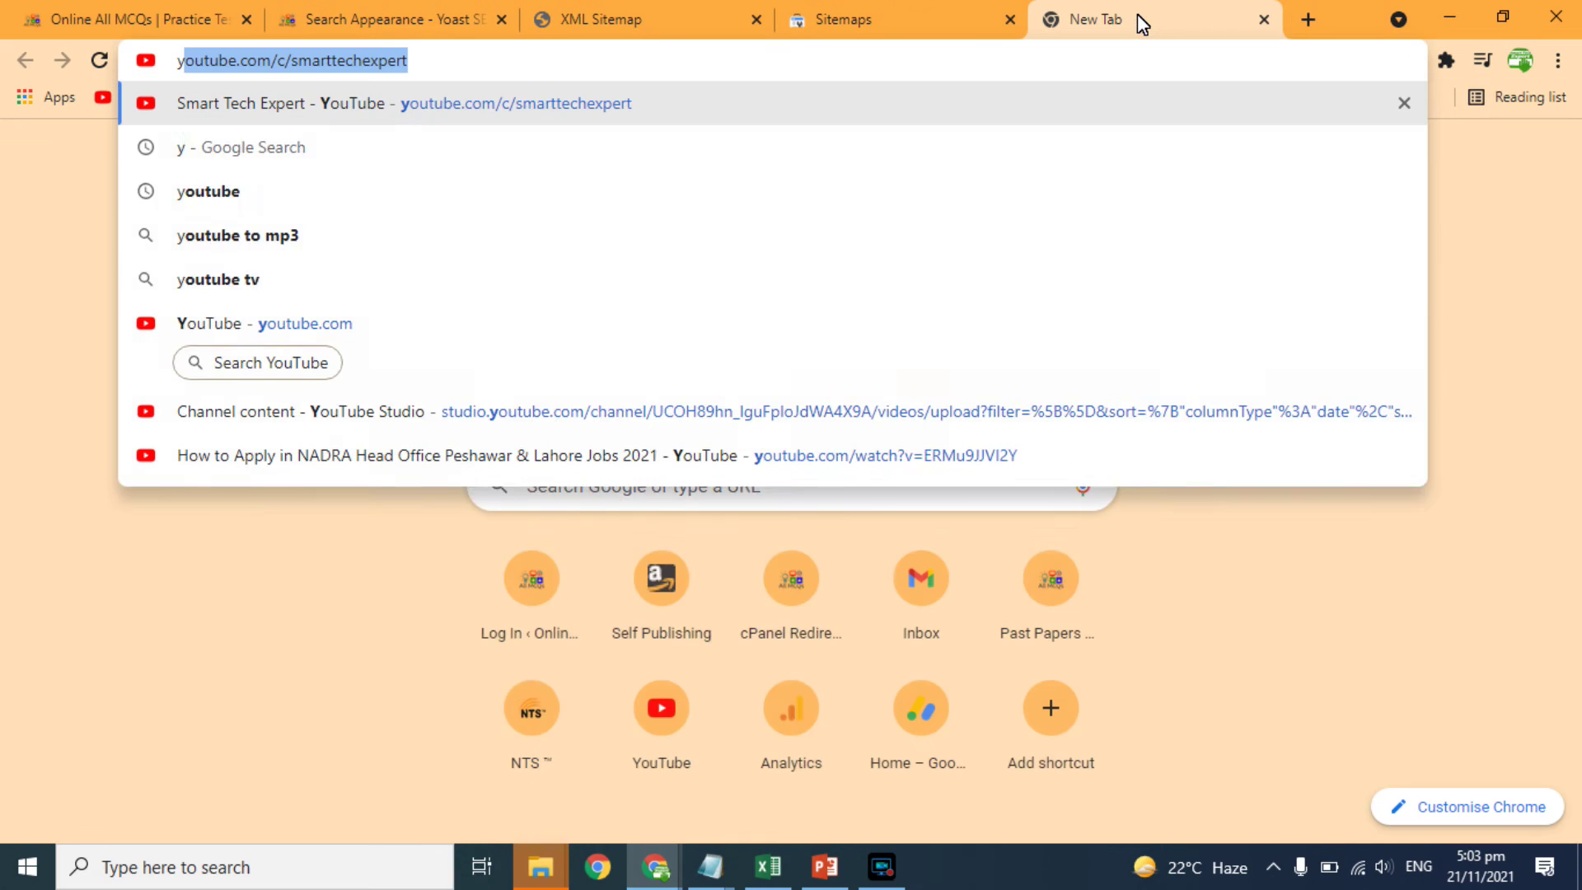
key(Return)
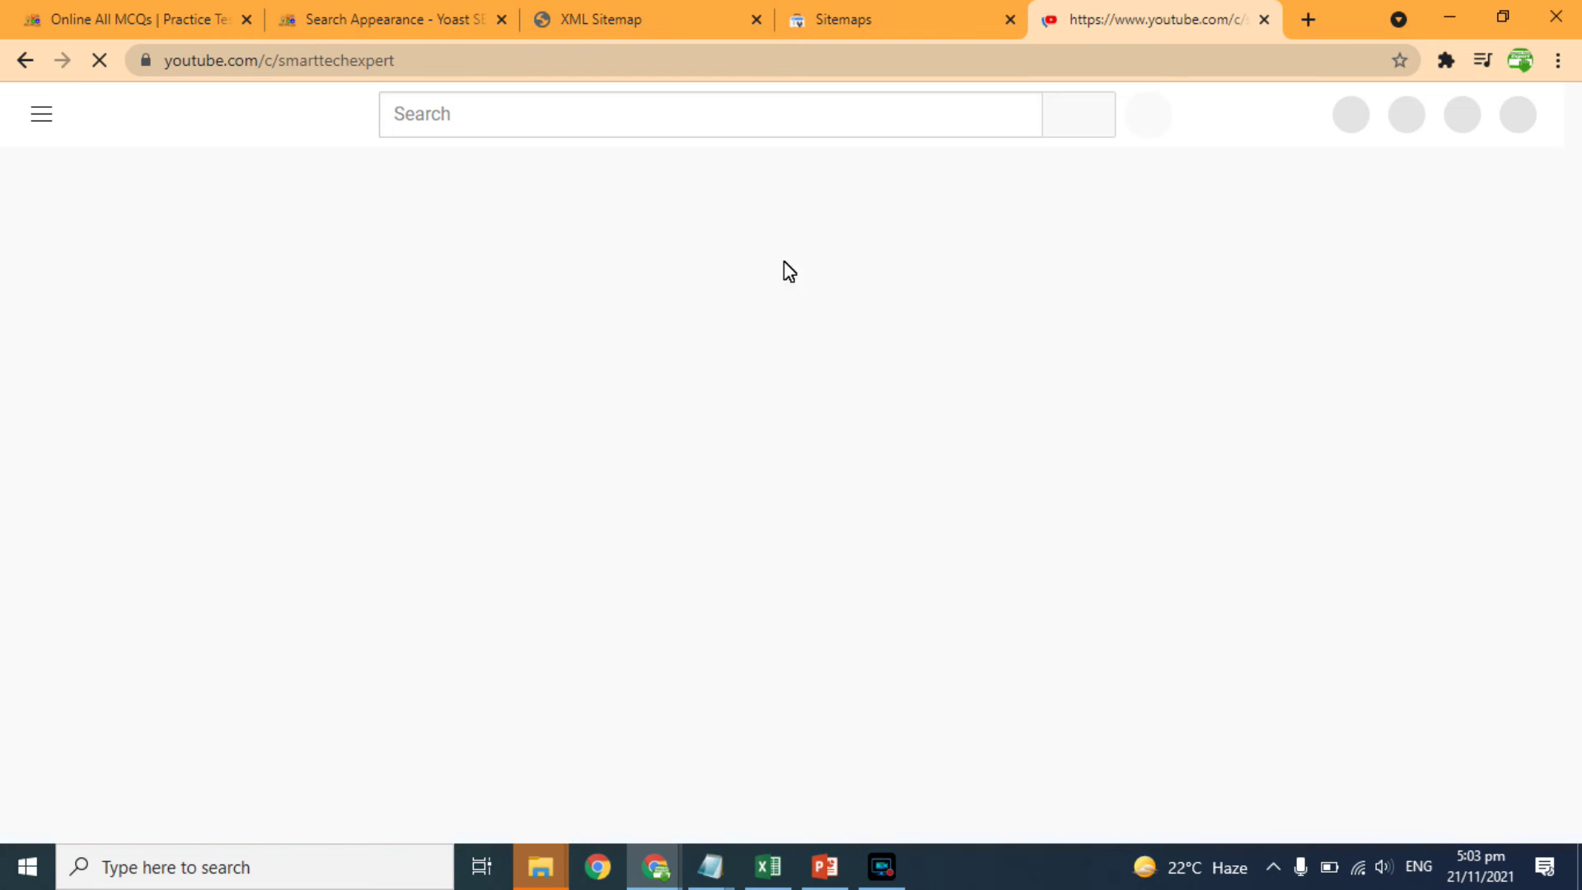
click(635, 515)
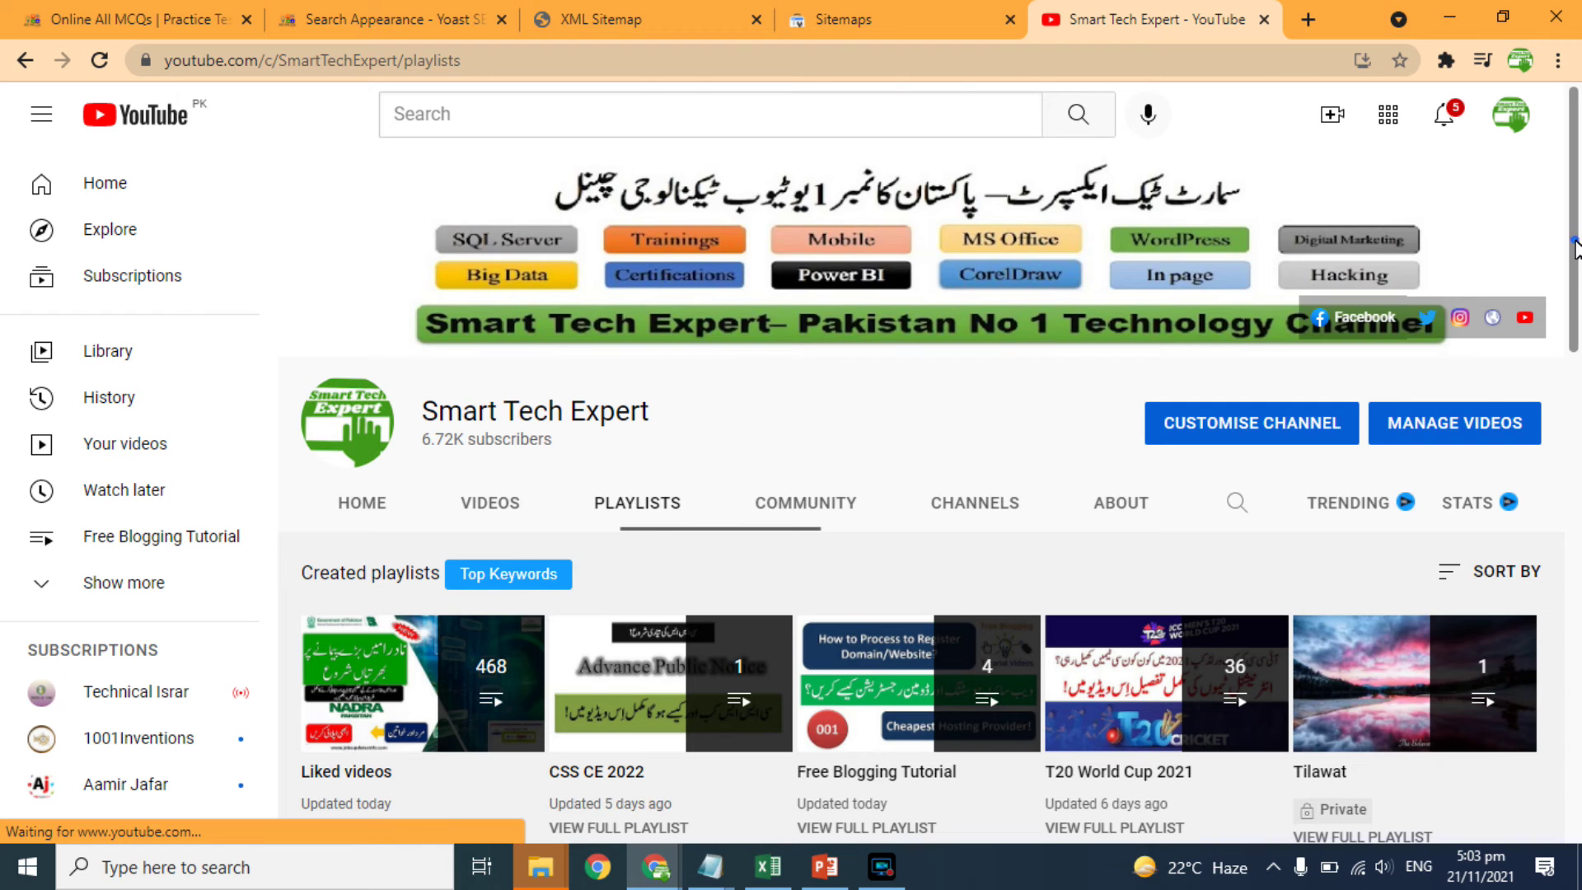
scroll(1576, 247, down, 5)
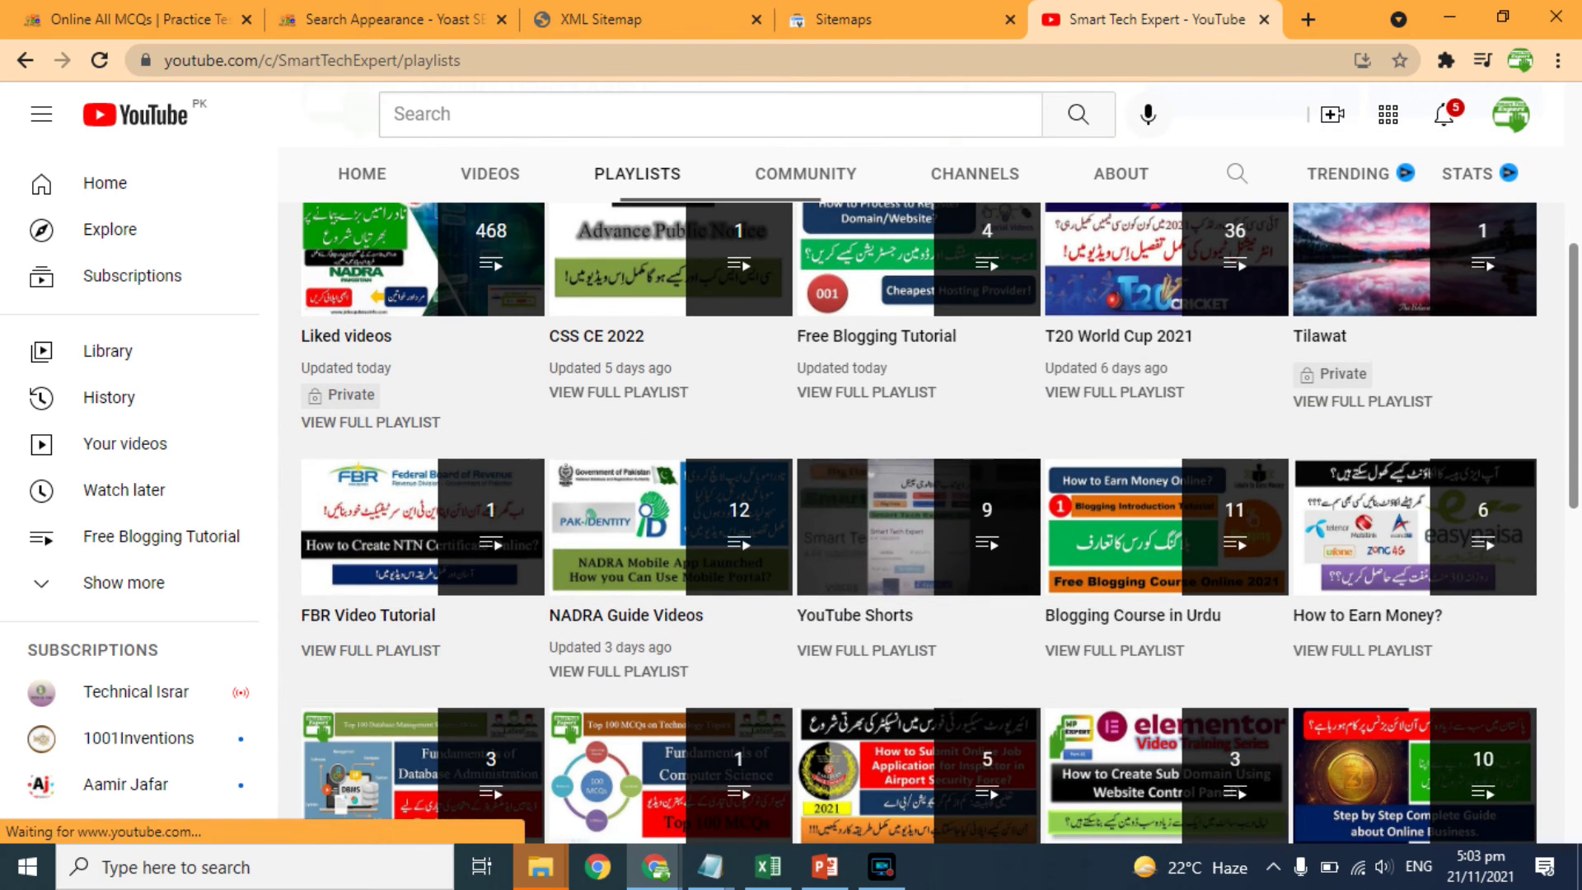
scroll(939, 522, down, 1)
scroll(1574, 480, down, 2)
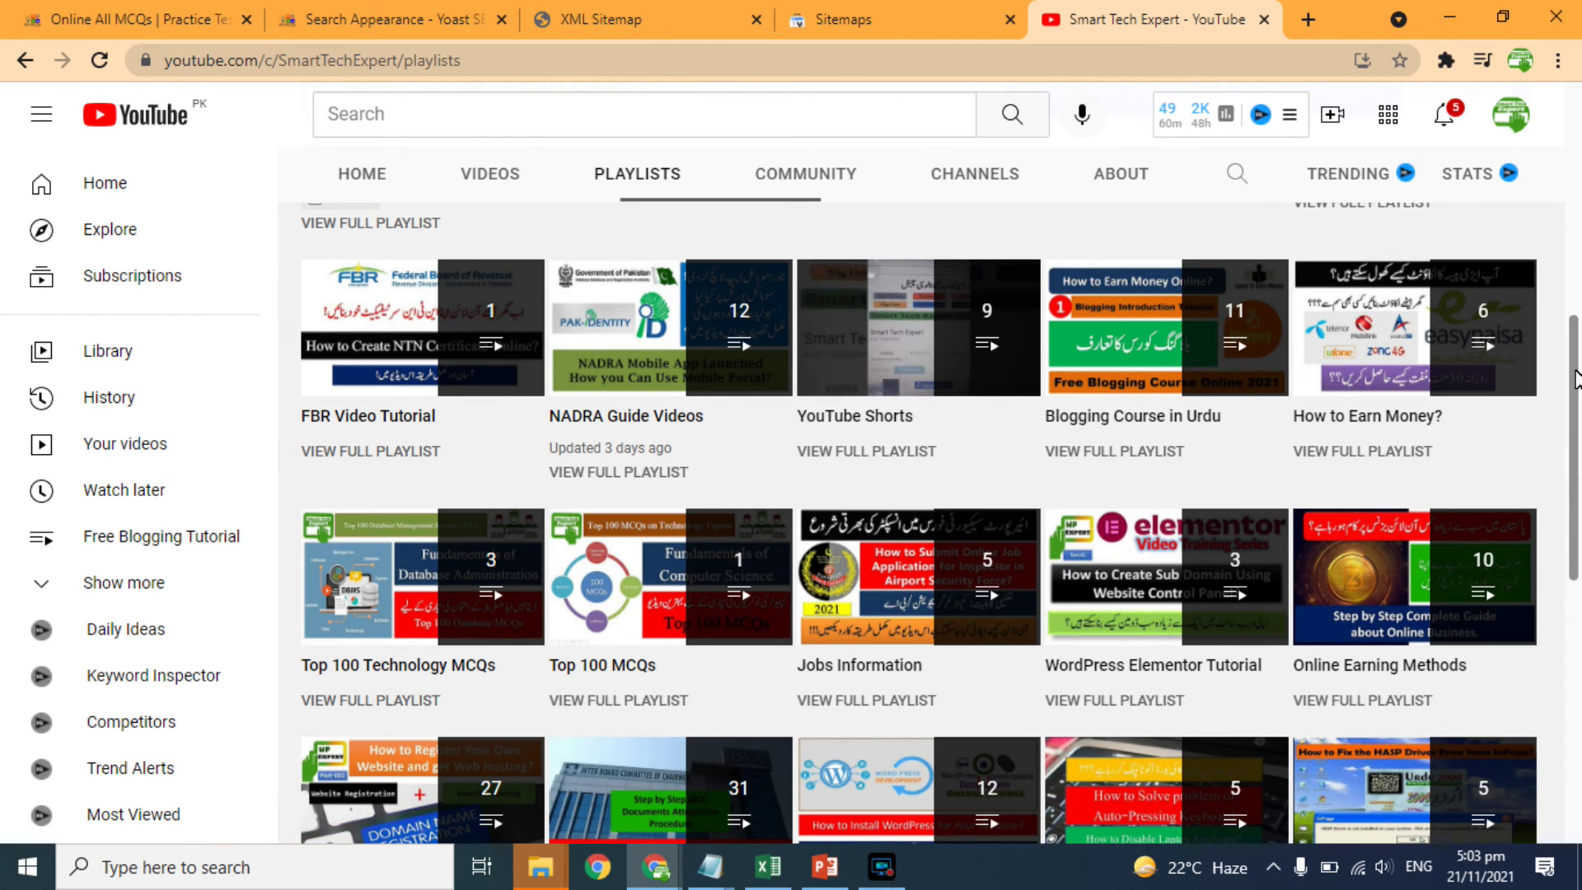
drag(1578, 377, 1579, 489)
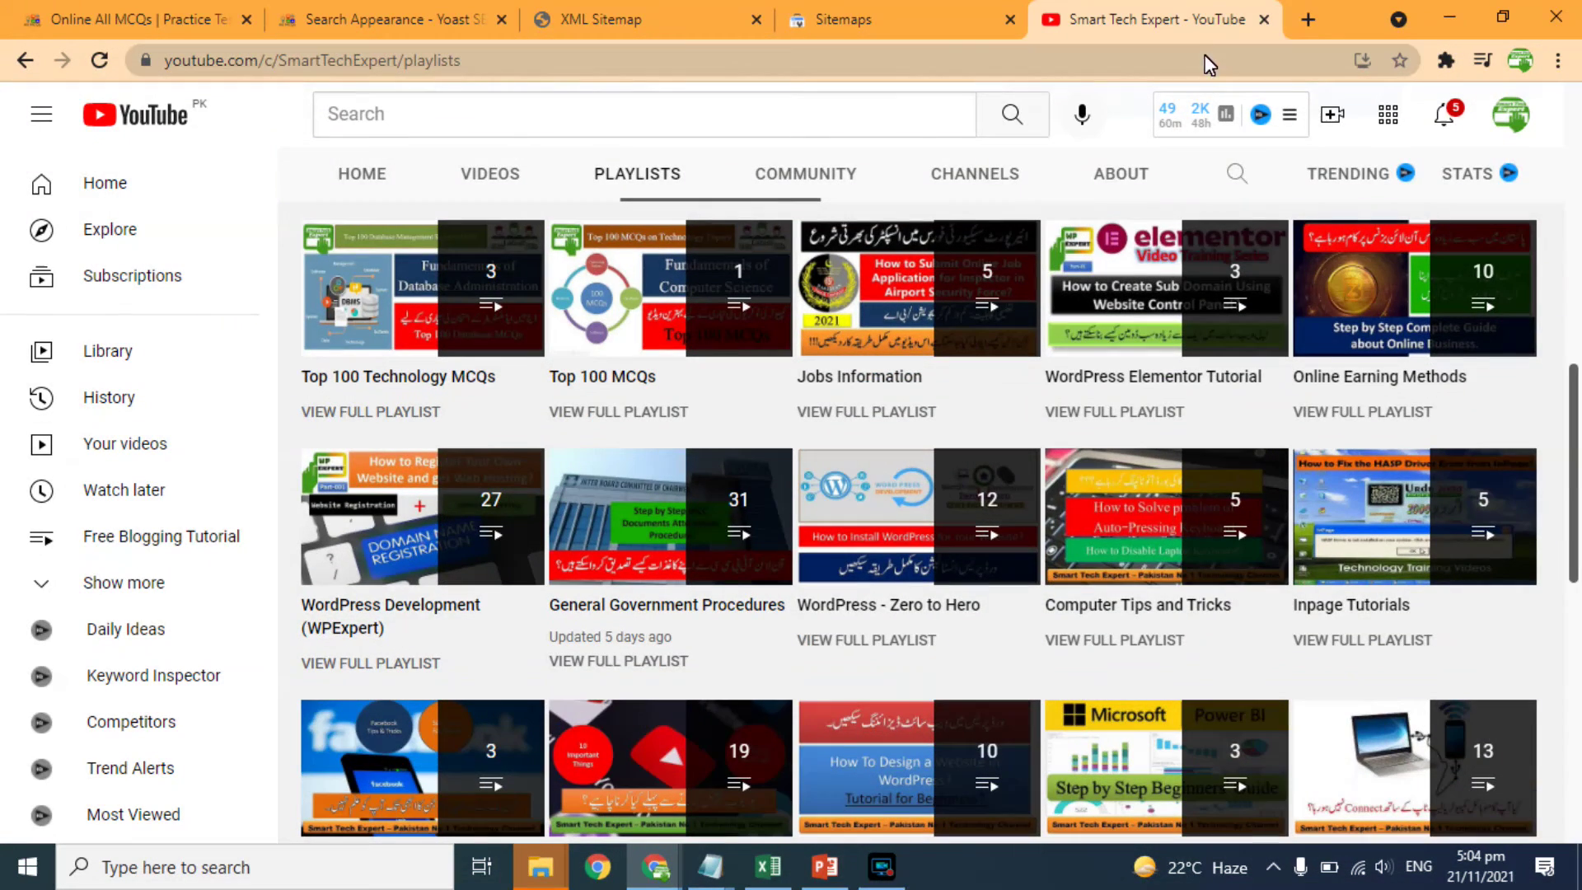
Step: Open mobileapps.pk in a new browser tab and look through the articles on its homepage
click(1303, 28)
text(mobileapps.pk)
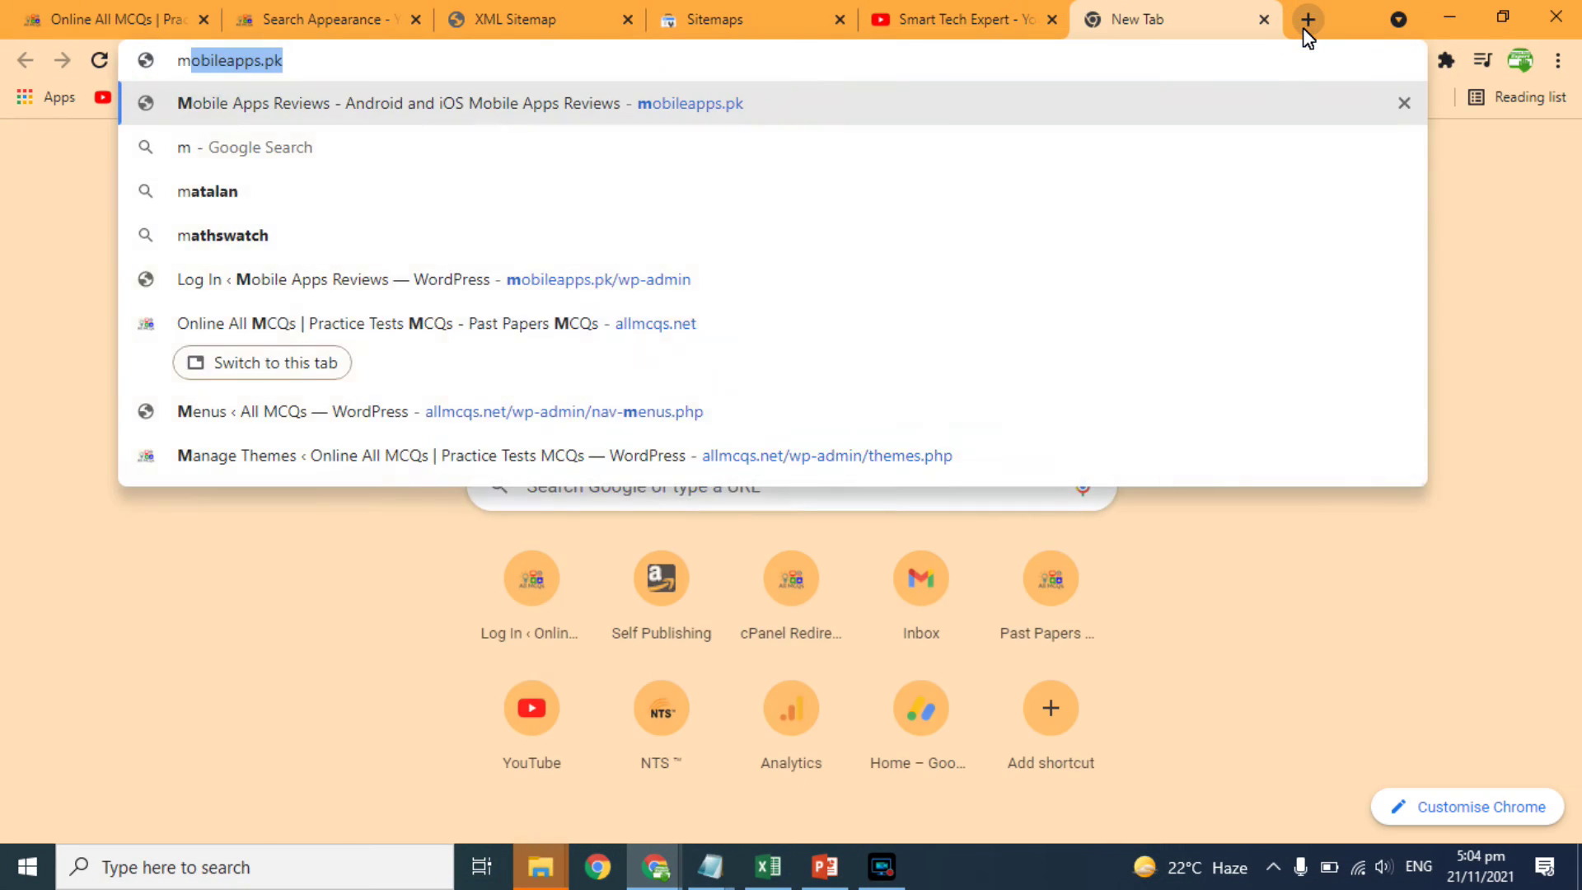
key(Return)
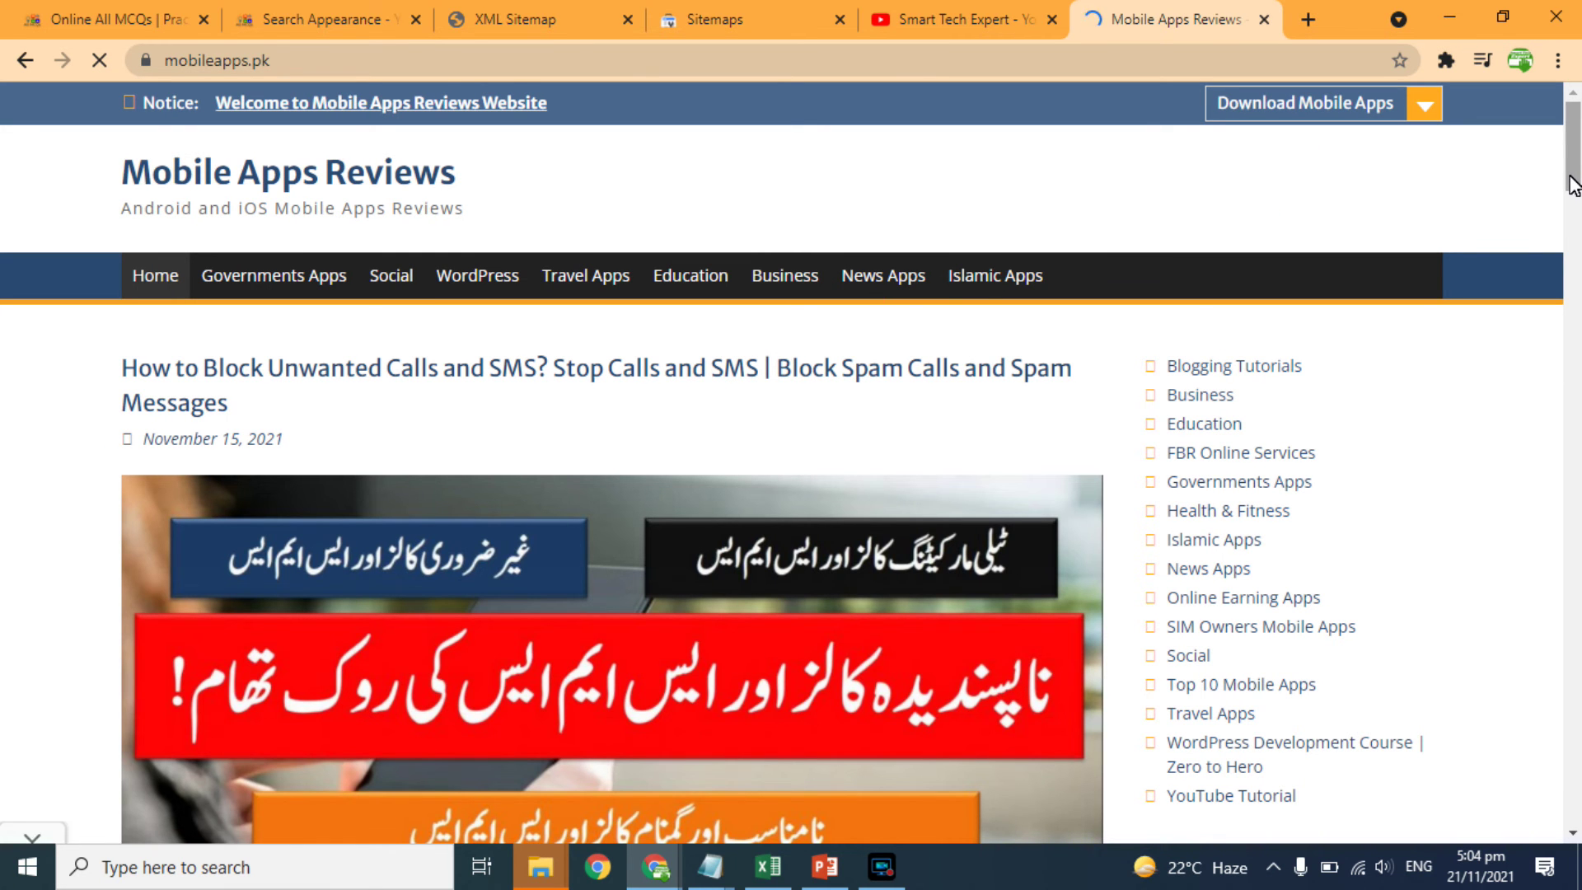
drag(1573, 195, 1556, 596)
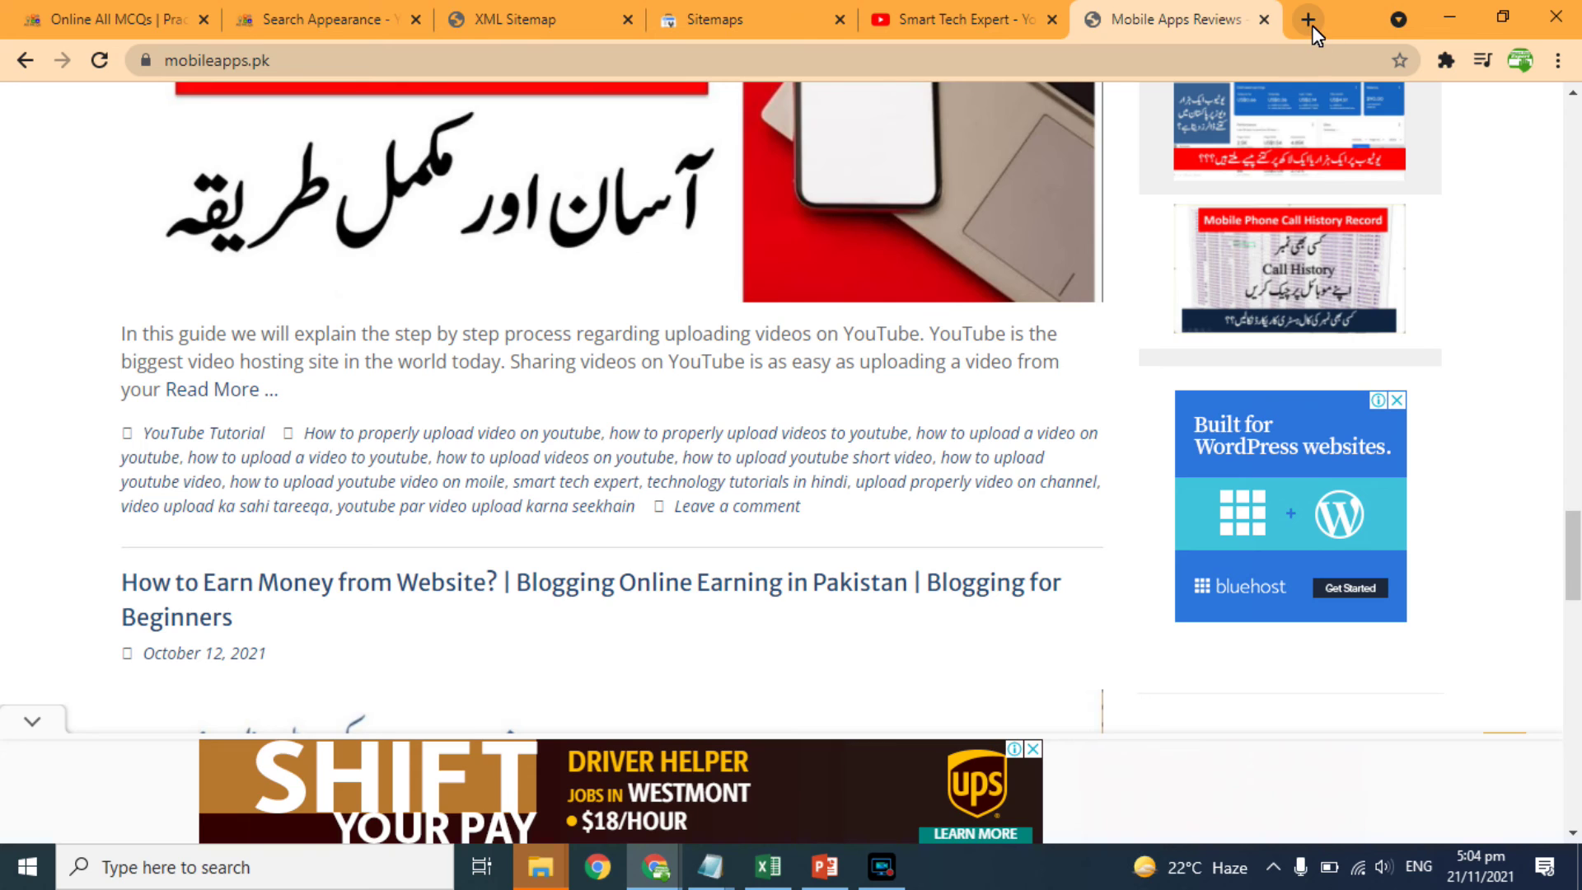
Step: Open wpexpert.pk in a new browser tab and view its homepage, closing the Facebook chat login window
click(1310, 22)
text(wpe)
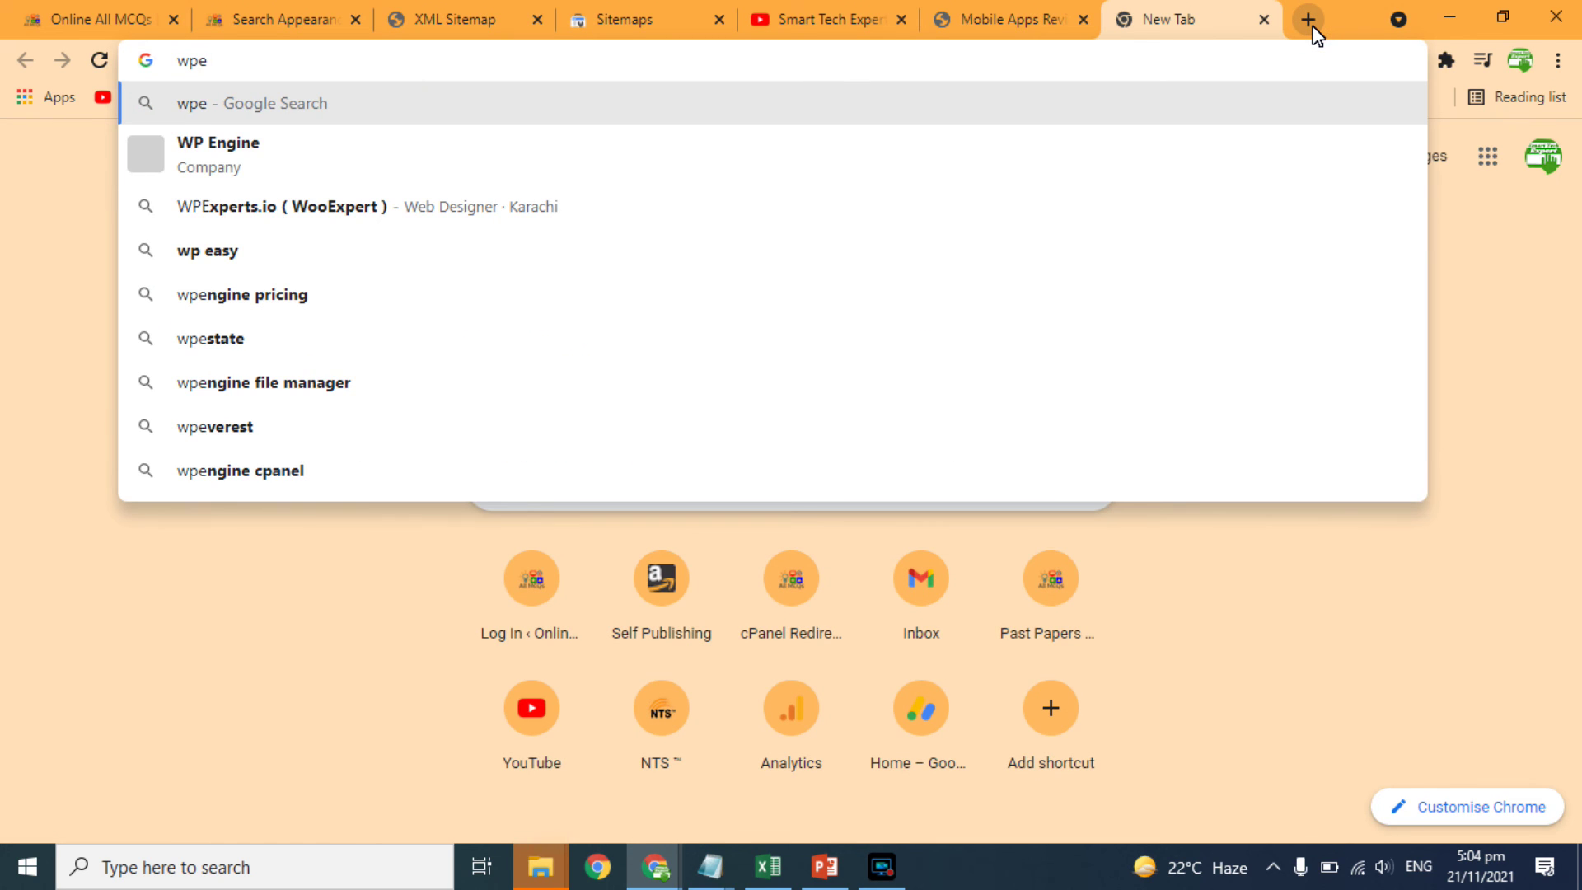
text(xper)
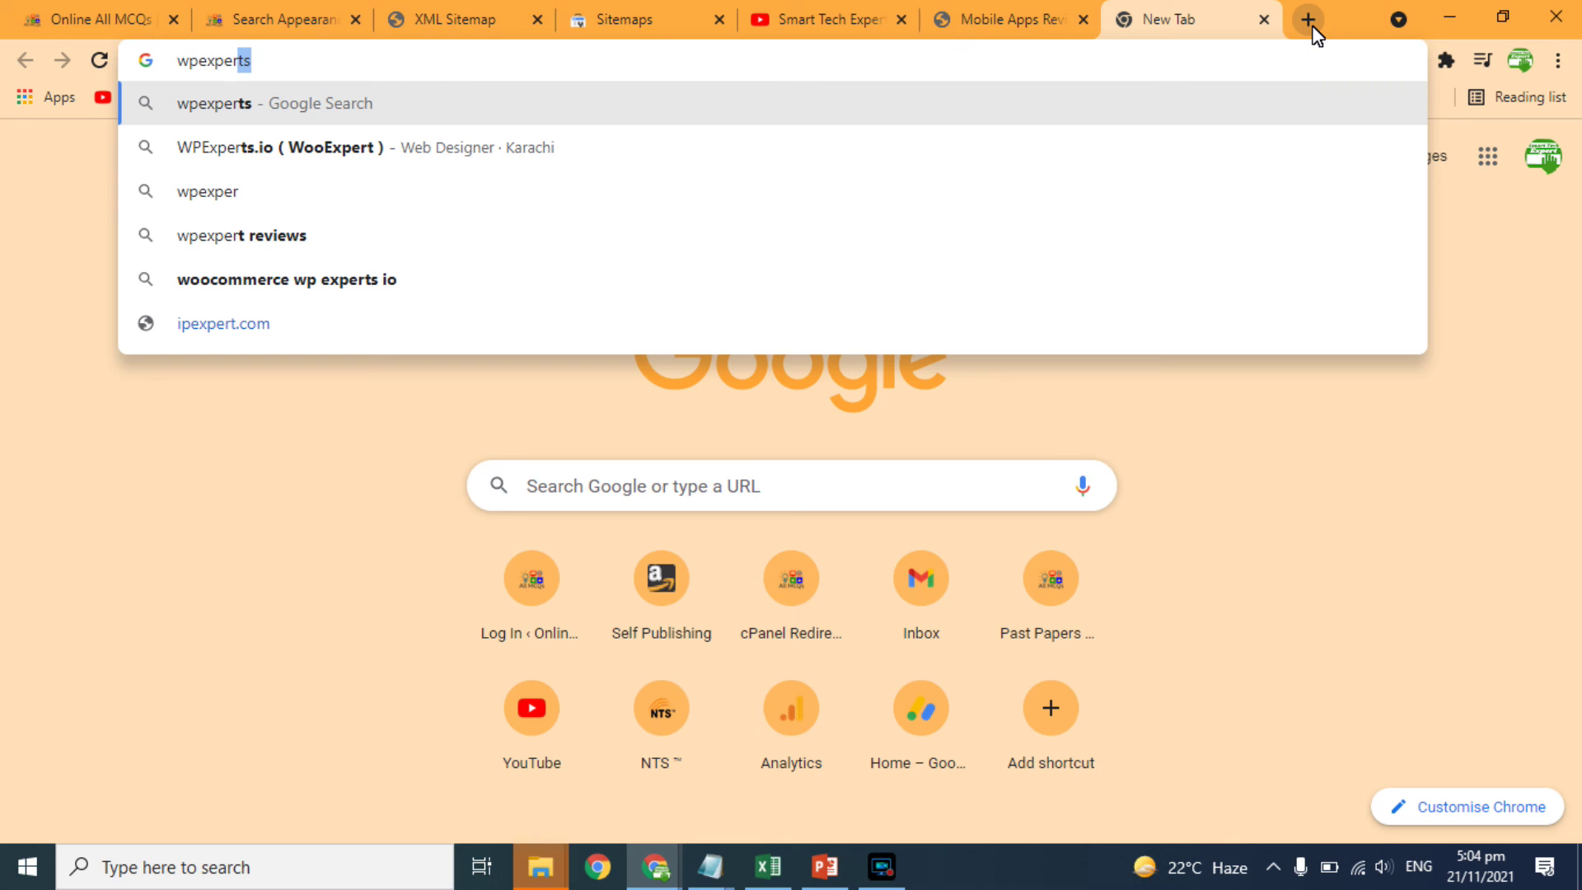
text(t.pk)
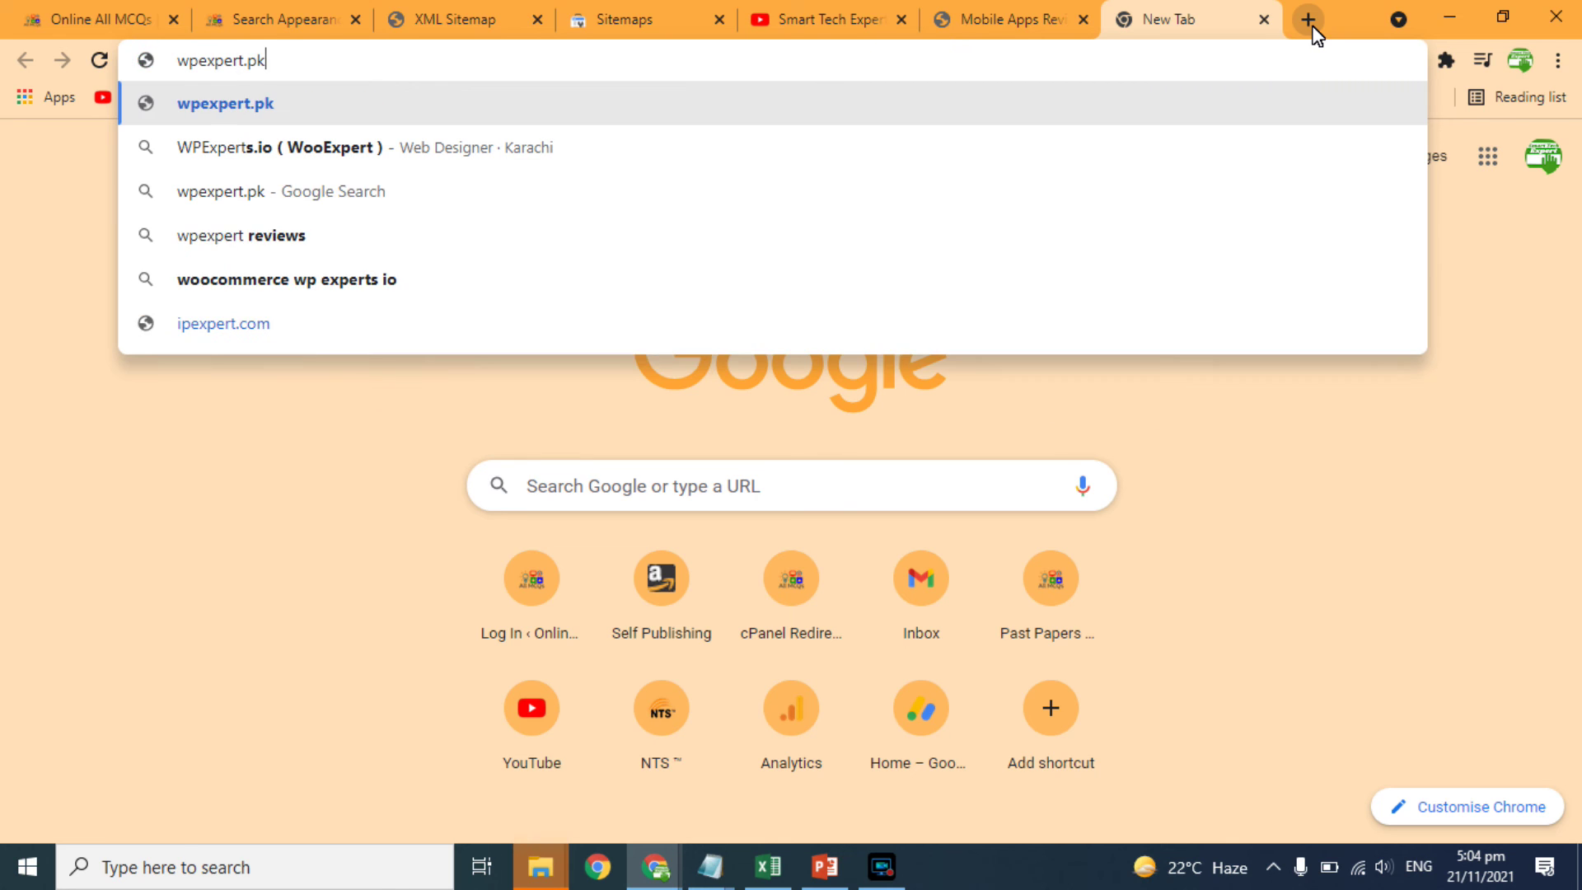
key(Return)
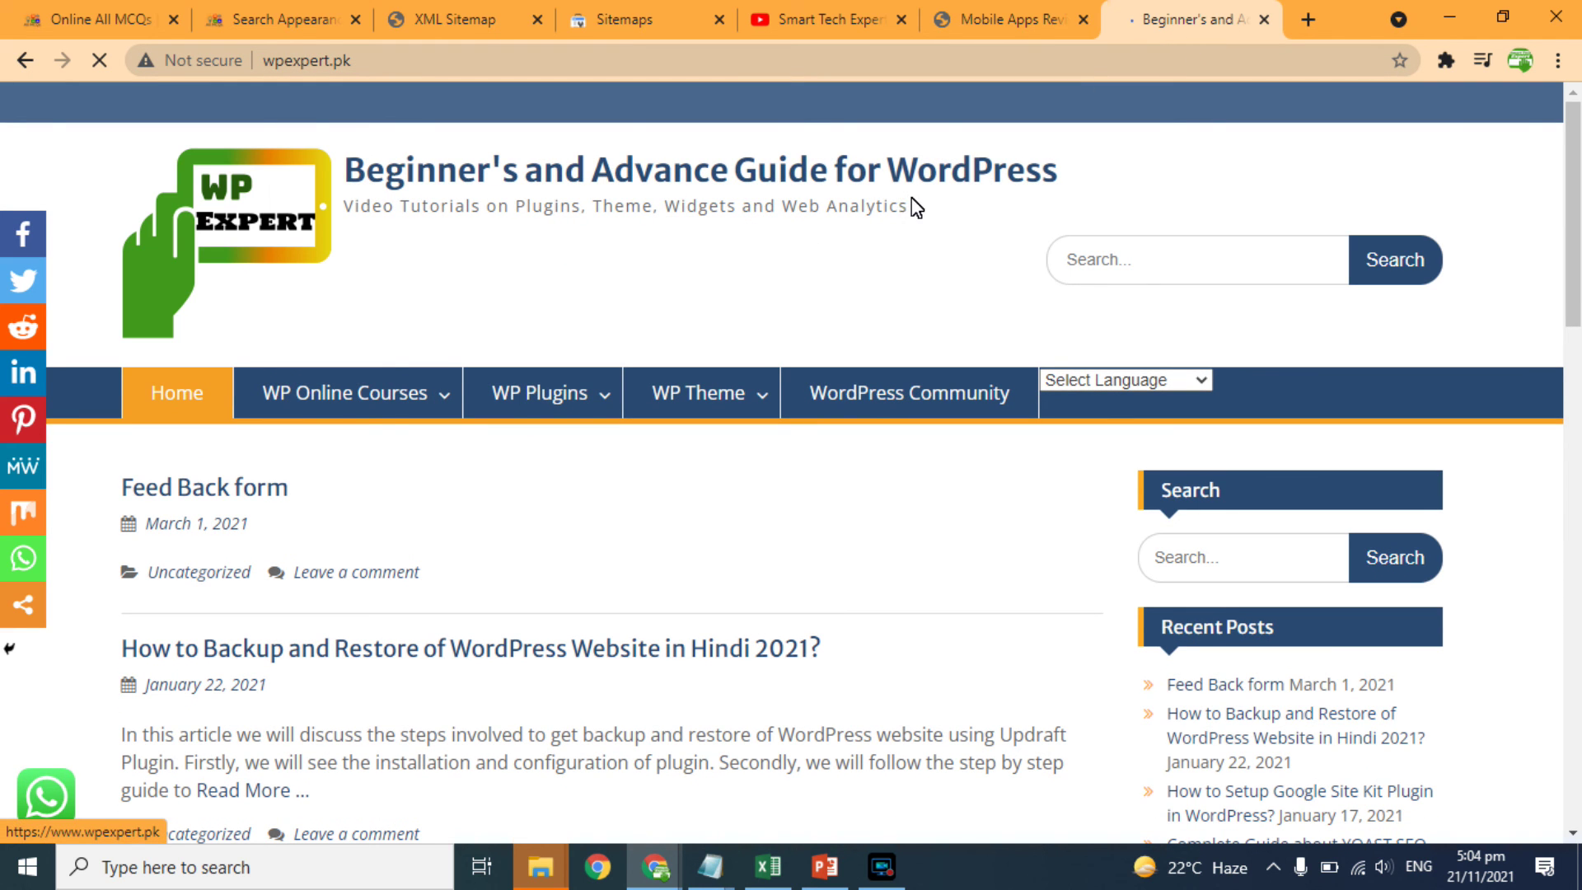
mouse_move(404, 387)
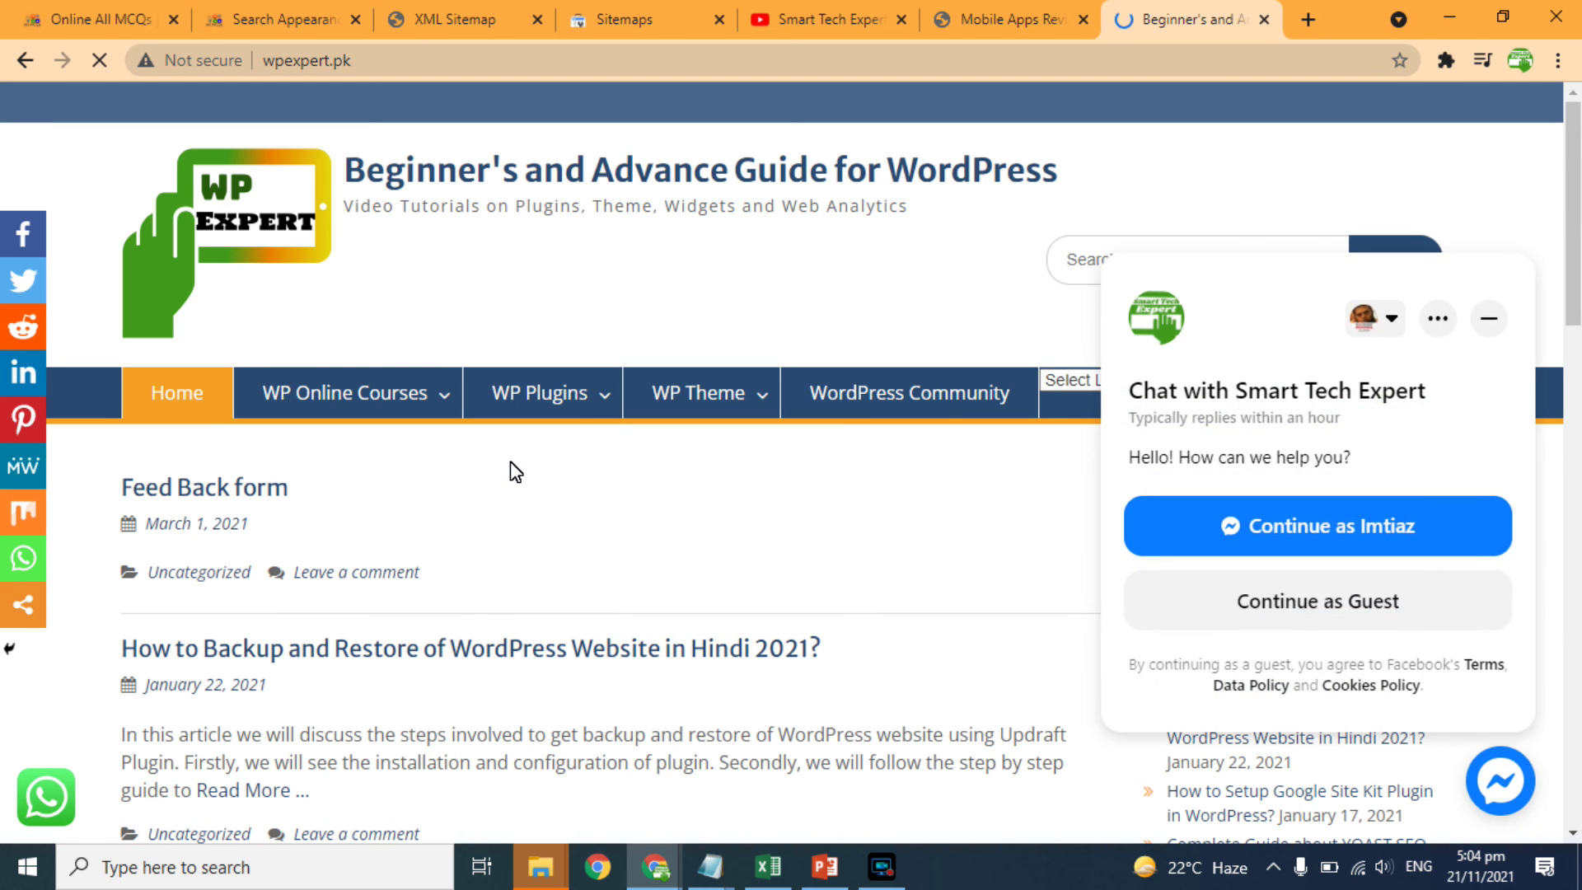
click(1272, 522)
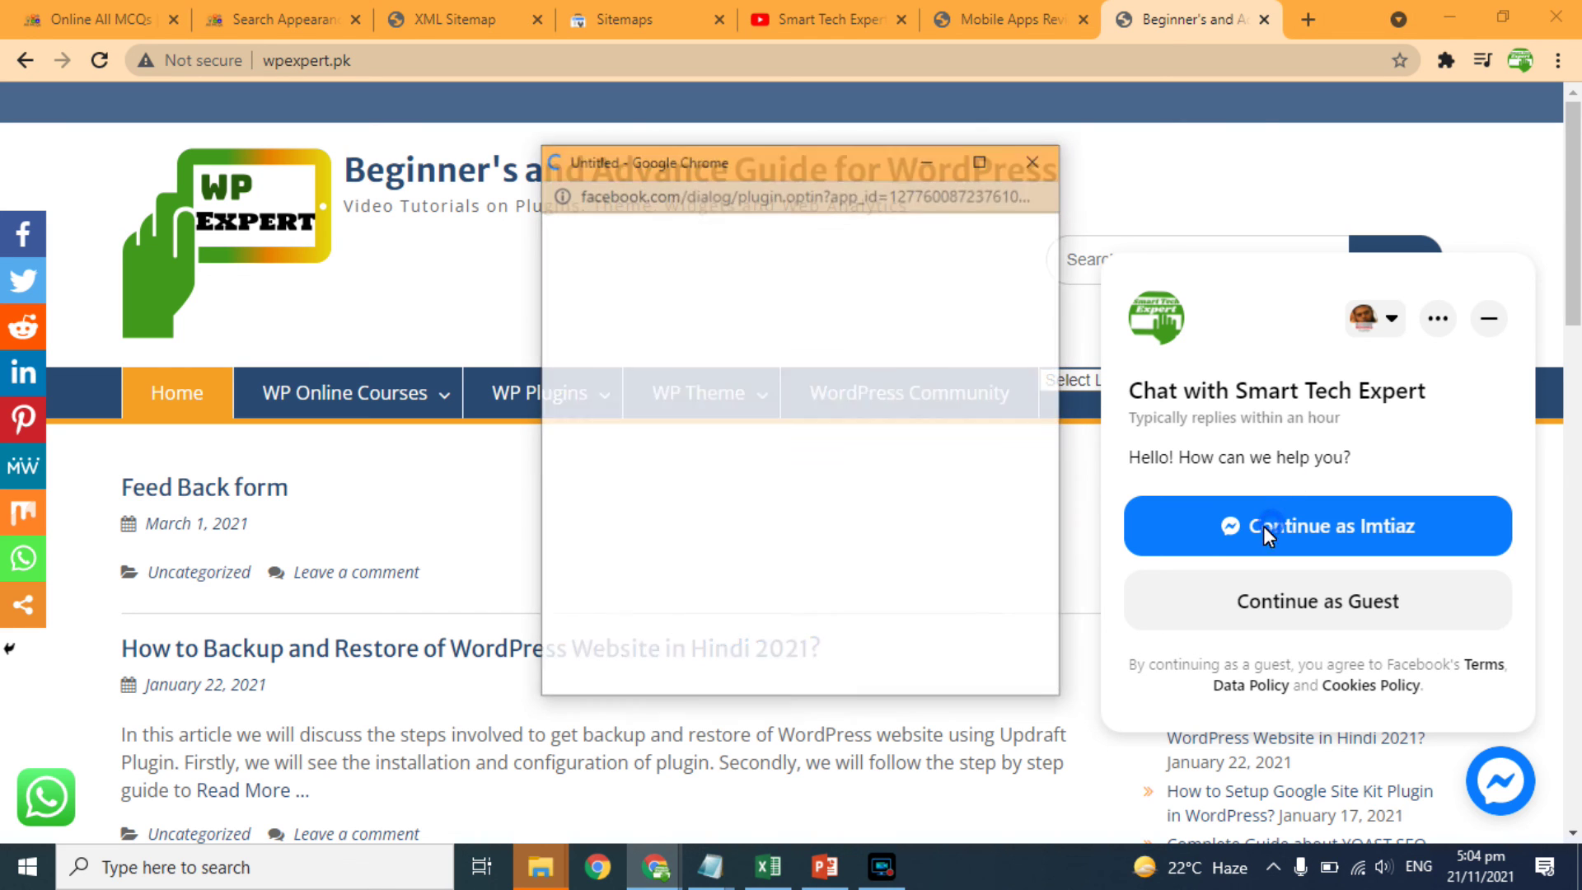
click(1029, 173)
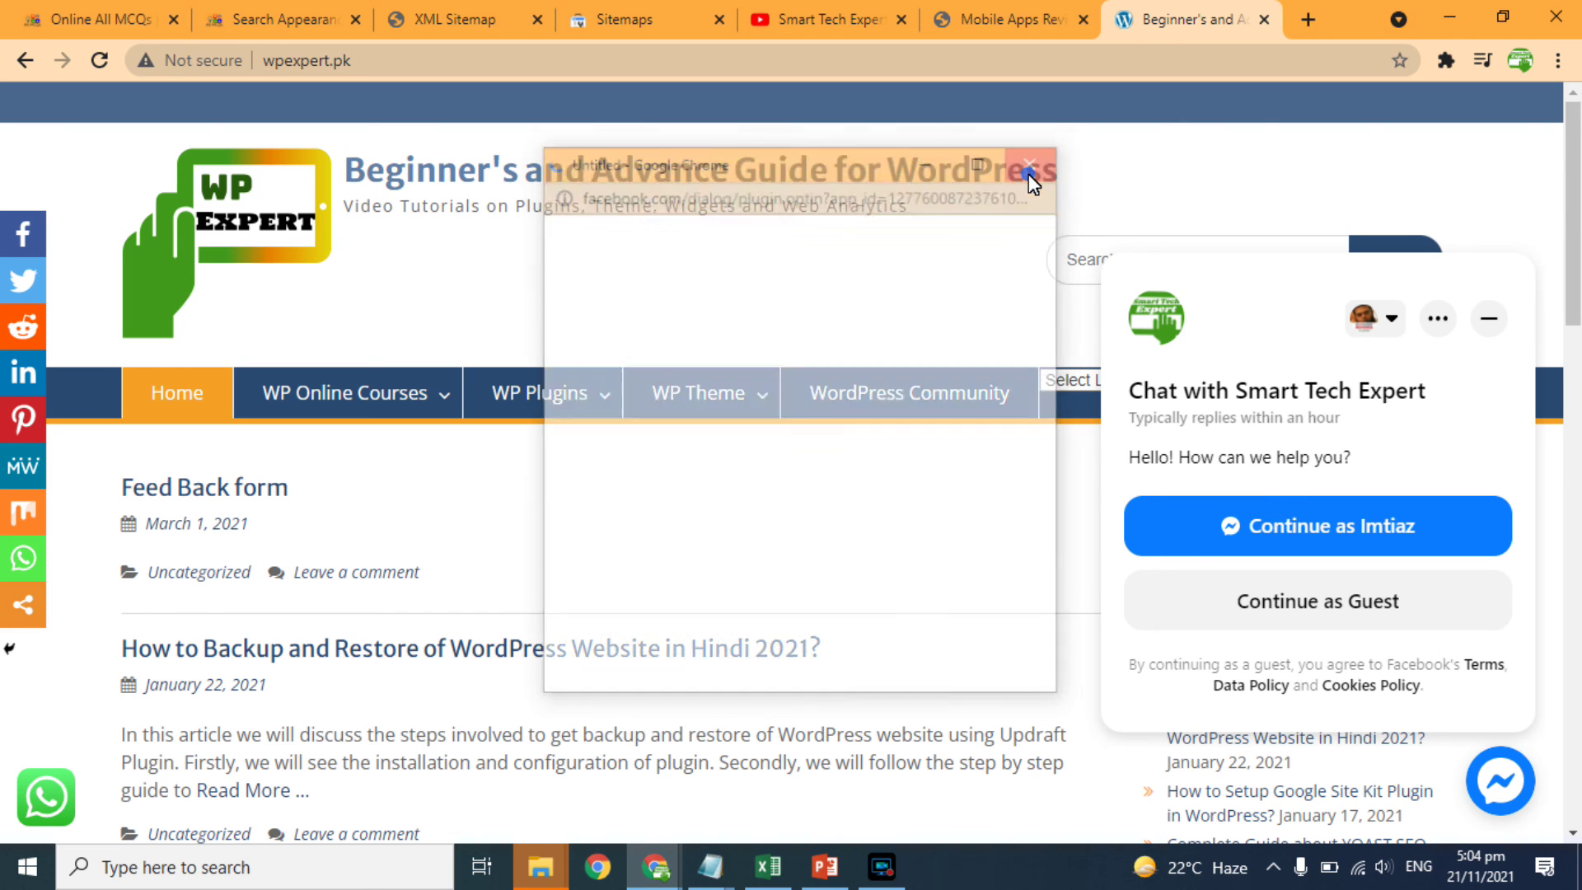
click(1307, 16)
text(onli)
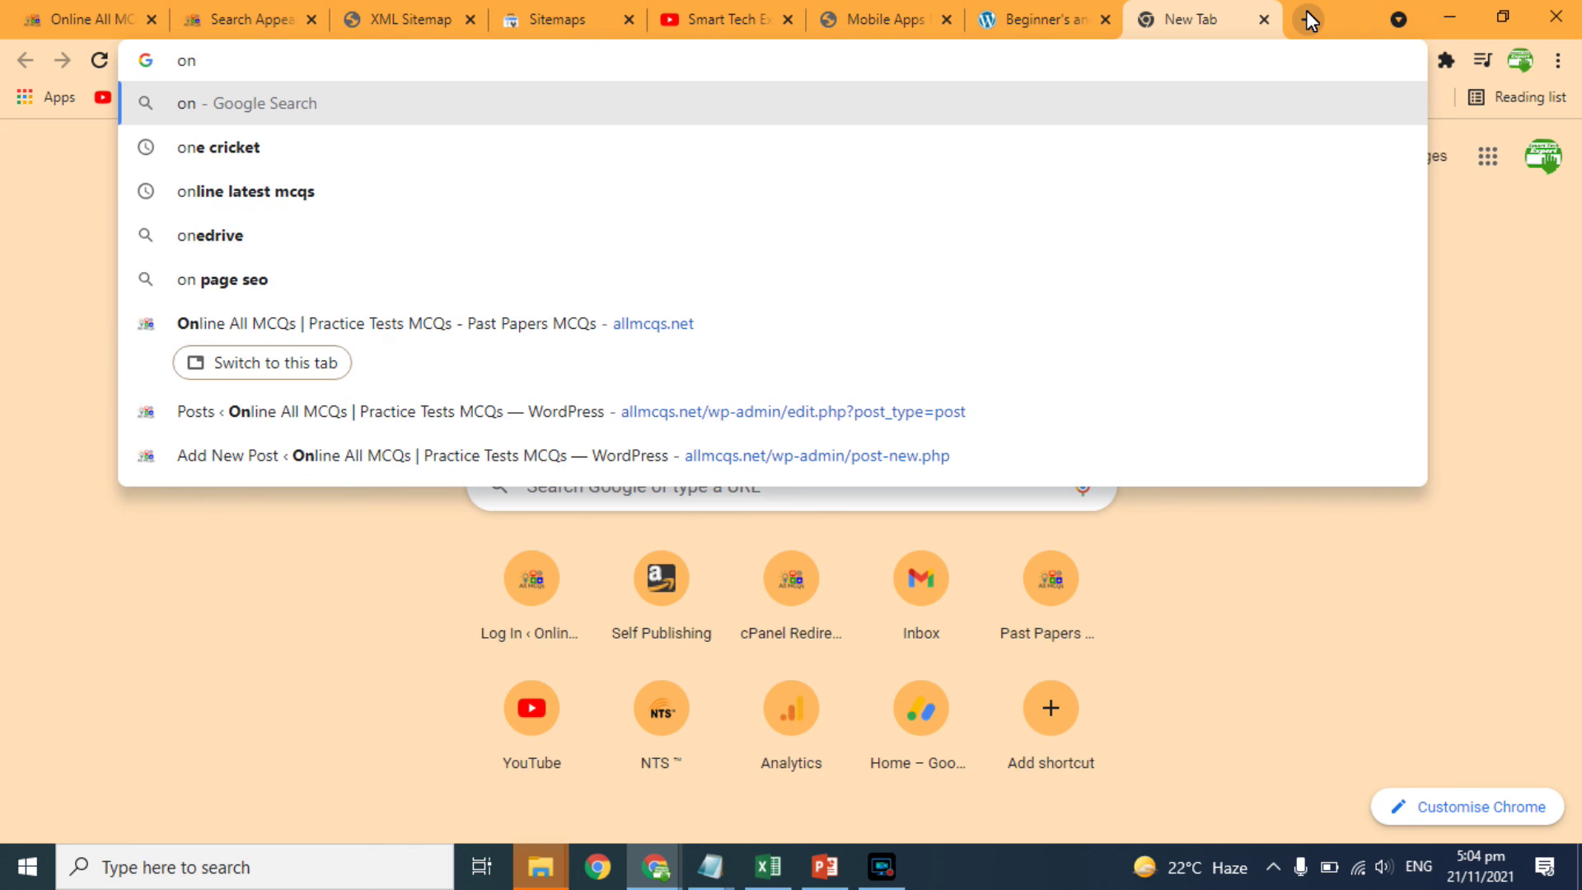
key(BackSpace)
key(BackSpace)
key(BackSpace)
key(BackSpace)
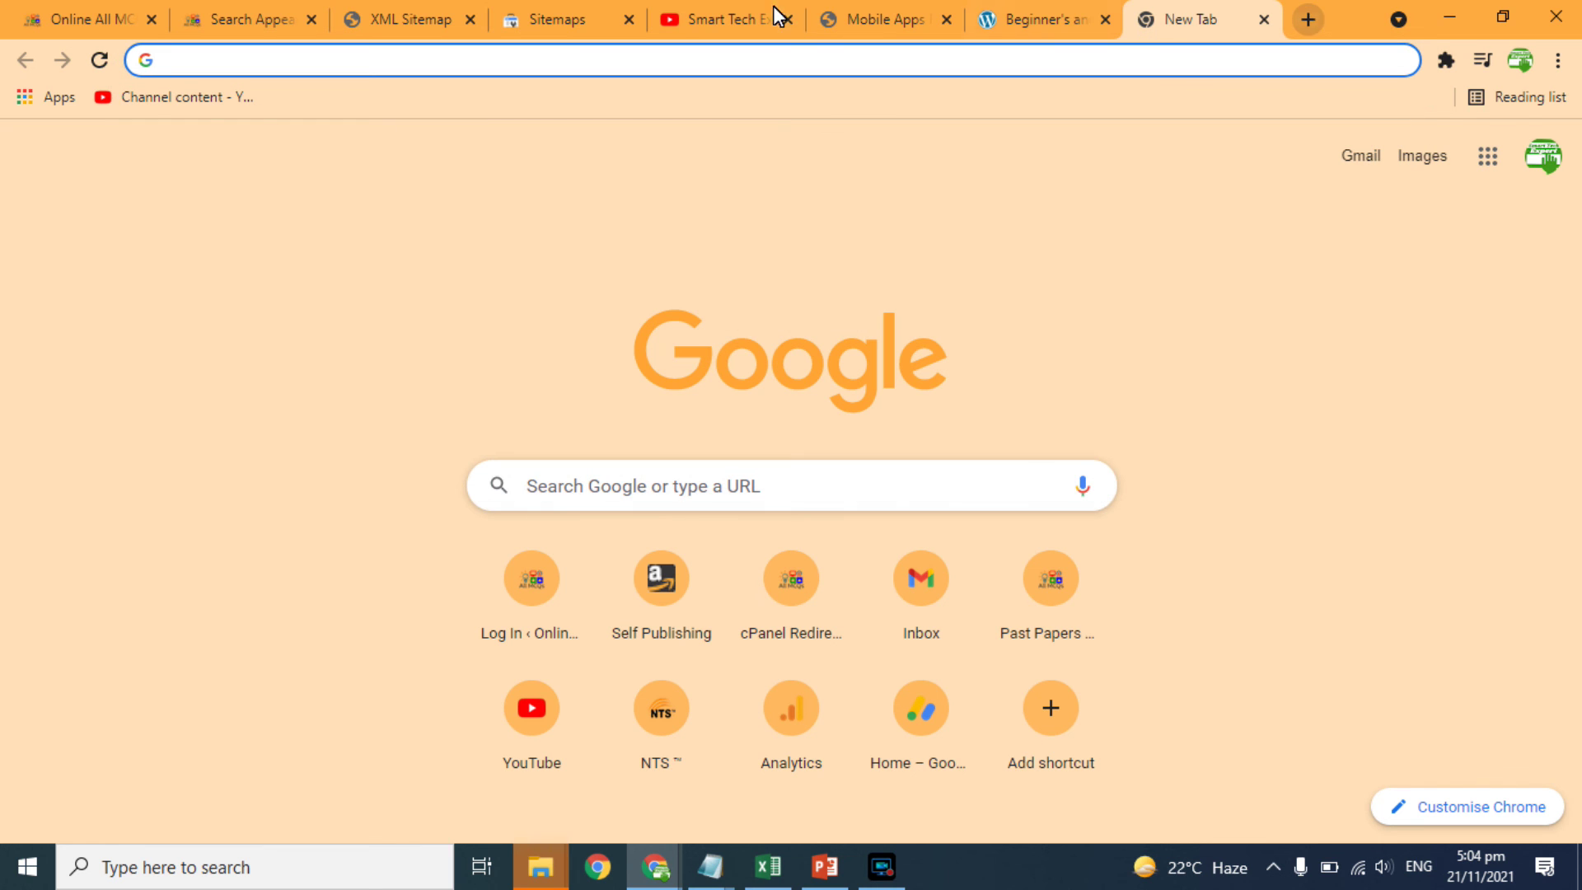
Step: Return to the already open allmcqs.net homepage
click(57, 16)
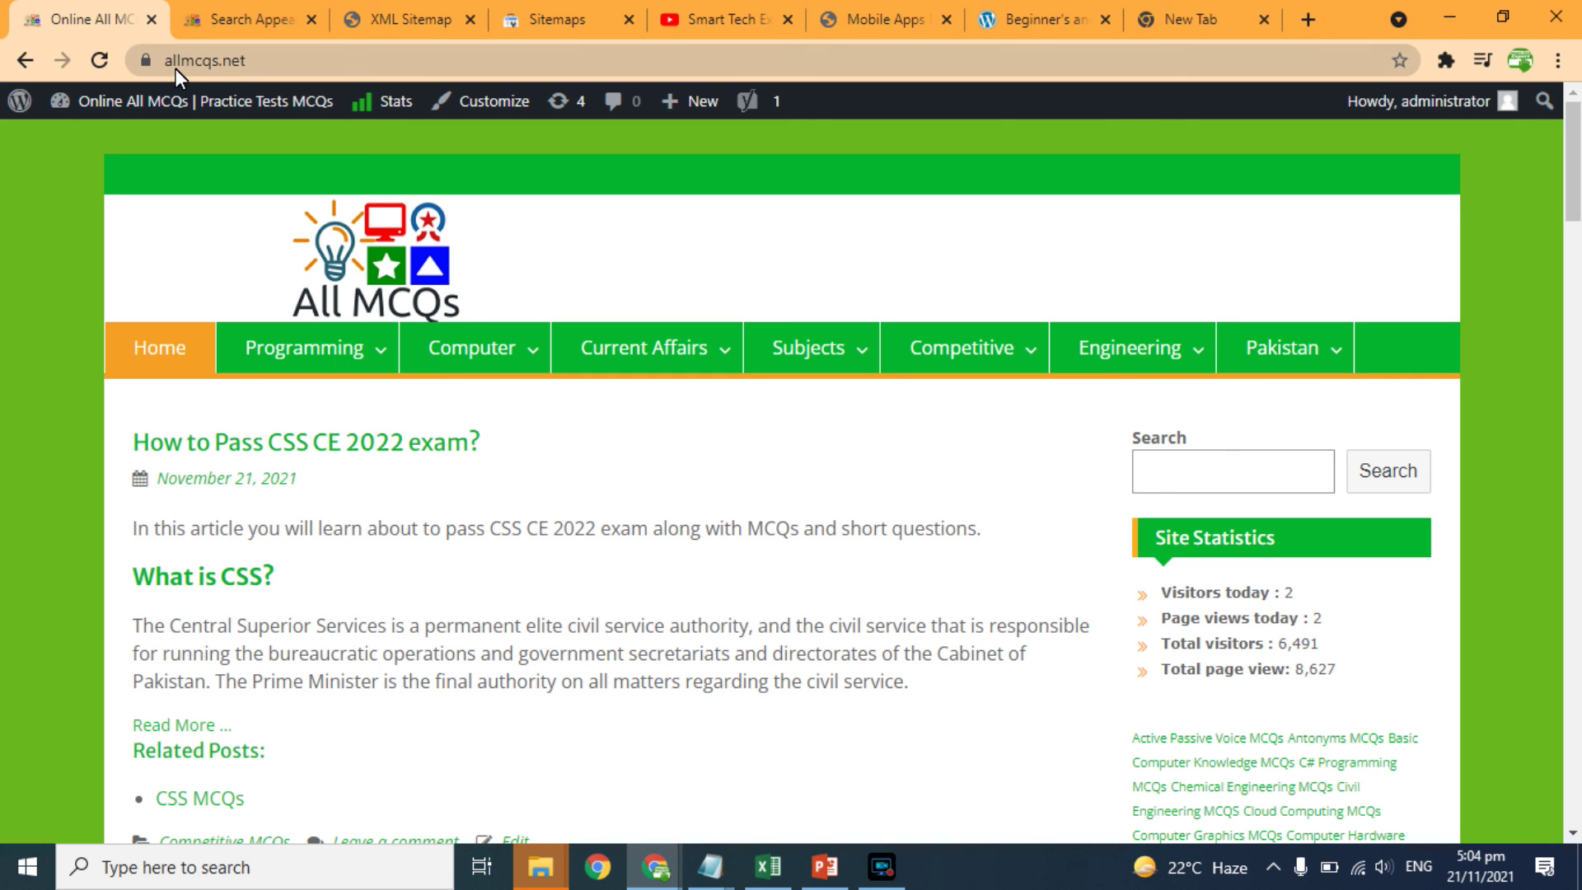